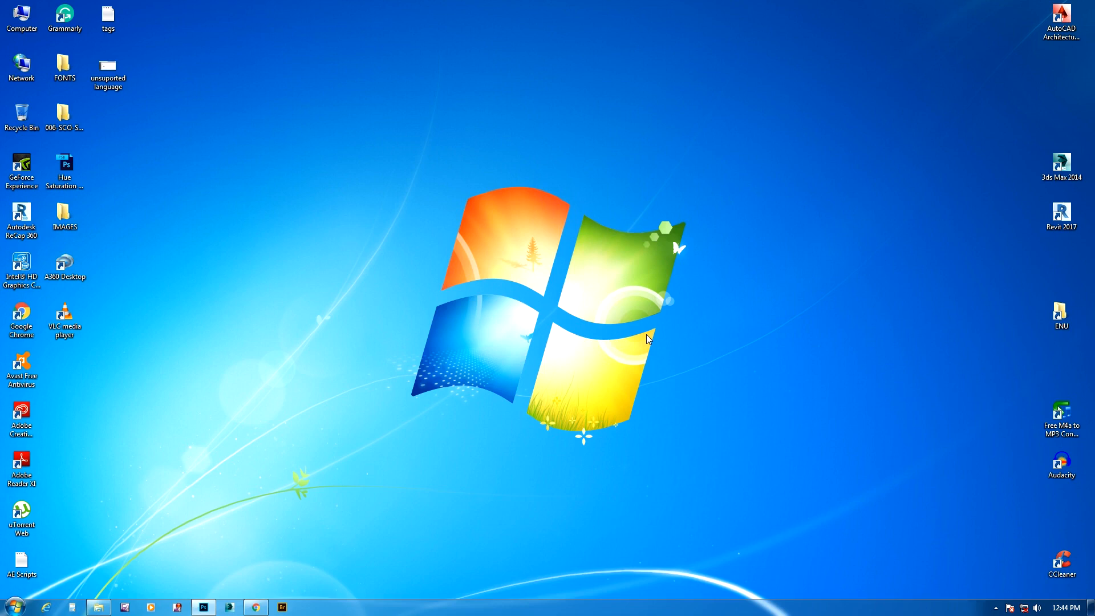
- Switch to Photoshop, read the definitions in Hue Saturation & Lightness.psd, and return to the photo of the woman
click(204, 608)
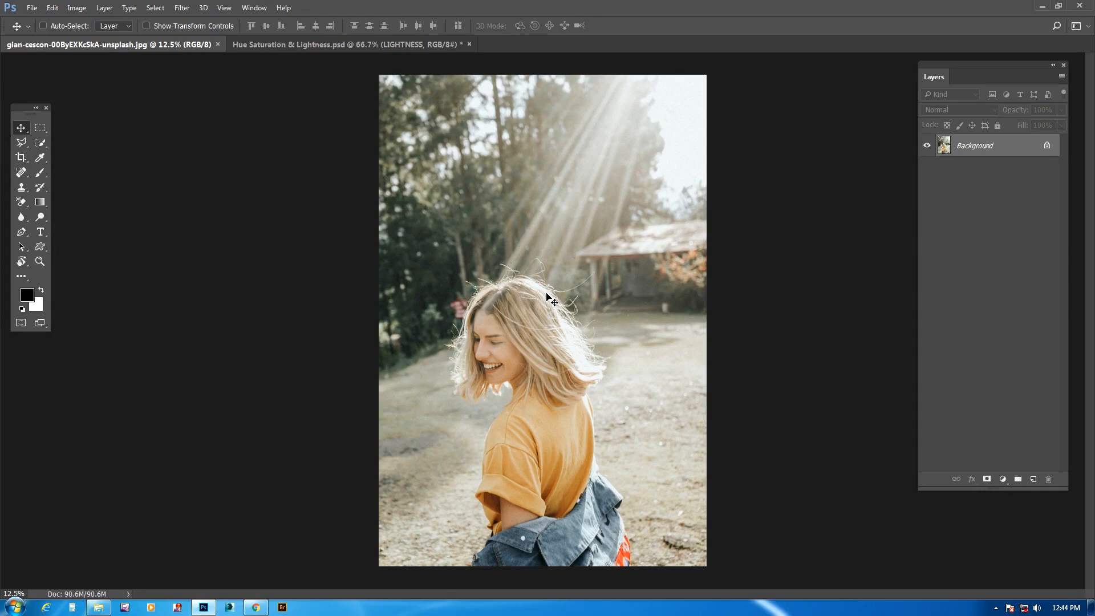
click(343, 46)
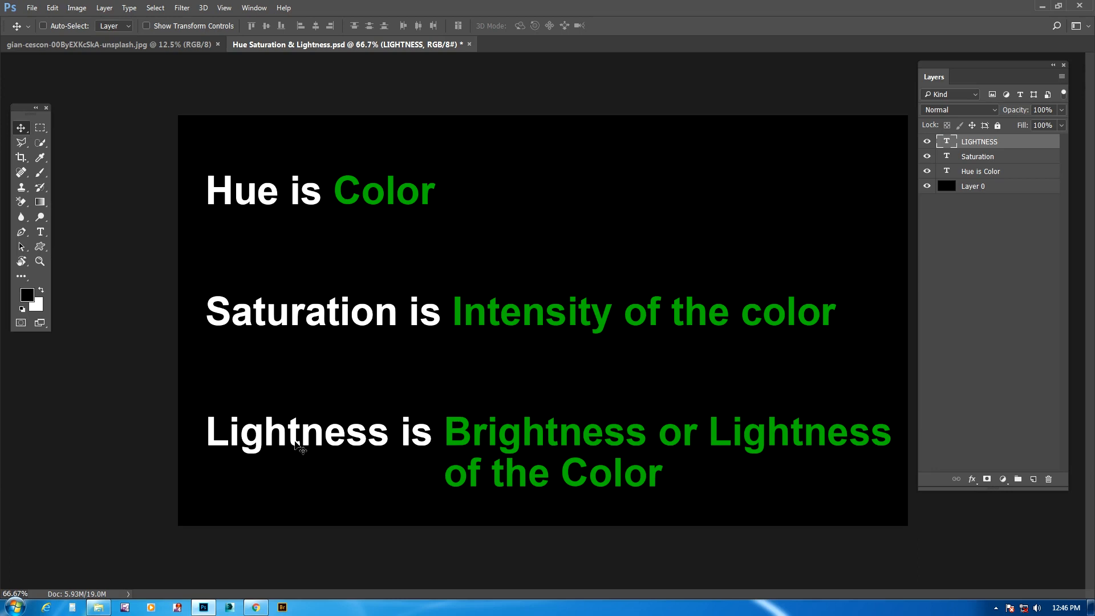
click(146, 45)
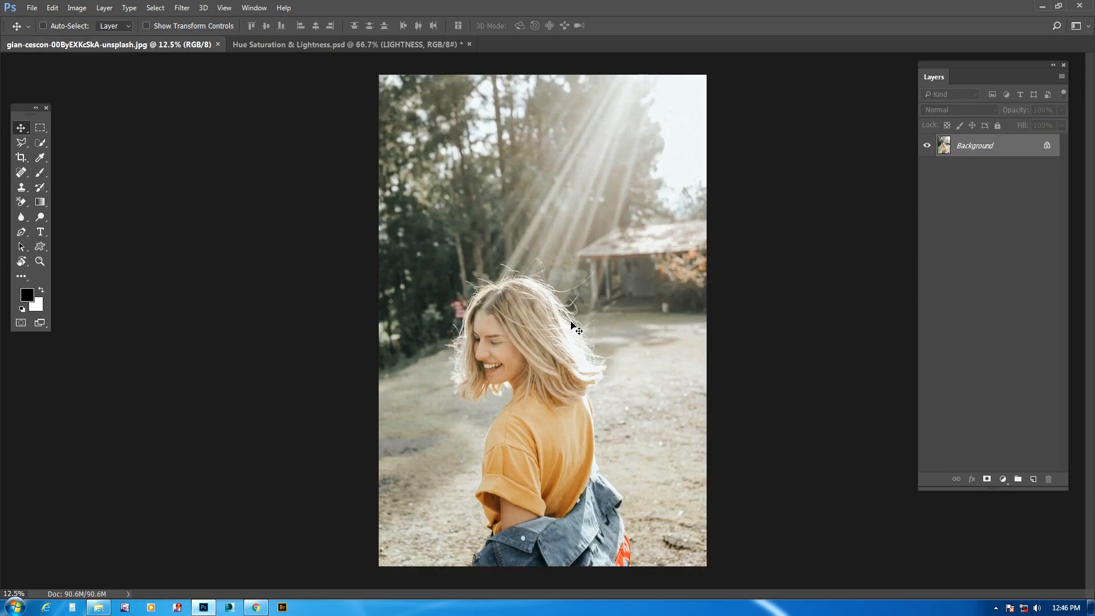
- Apply a Hue/Saturation adjustment directly to the Background with hue -32 and saturation +35
key(ctrl)
key(ctrl+plus)
key(ctrl+minus)
click(81, 9)
mouse_move(92, 38)
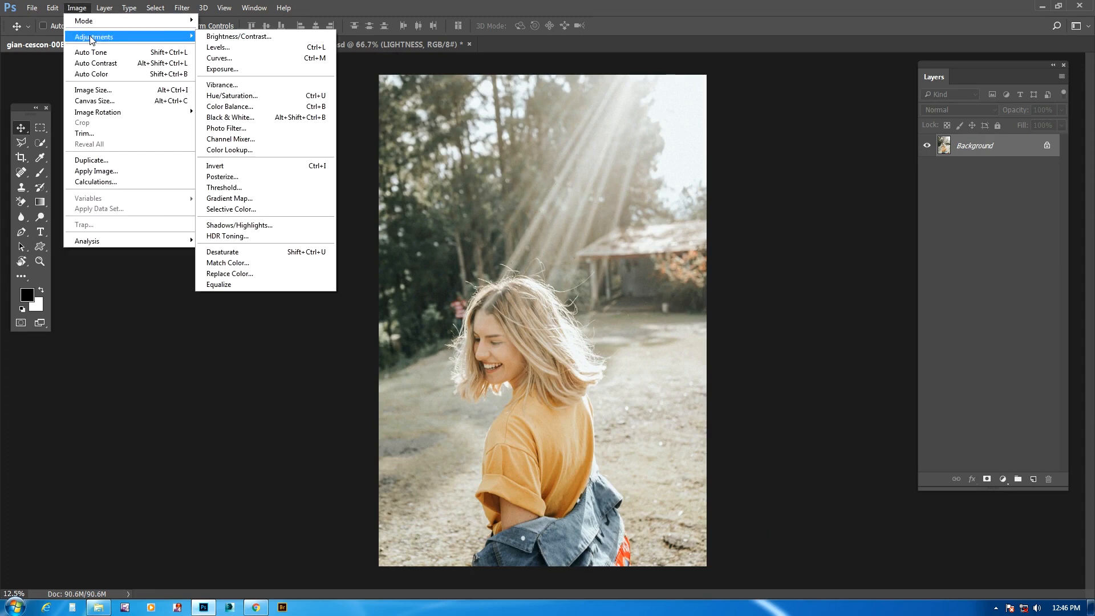
click(260, 96)
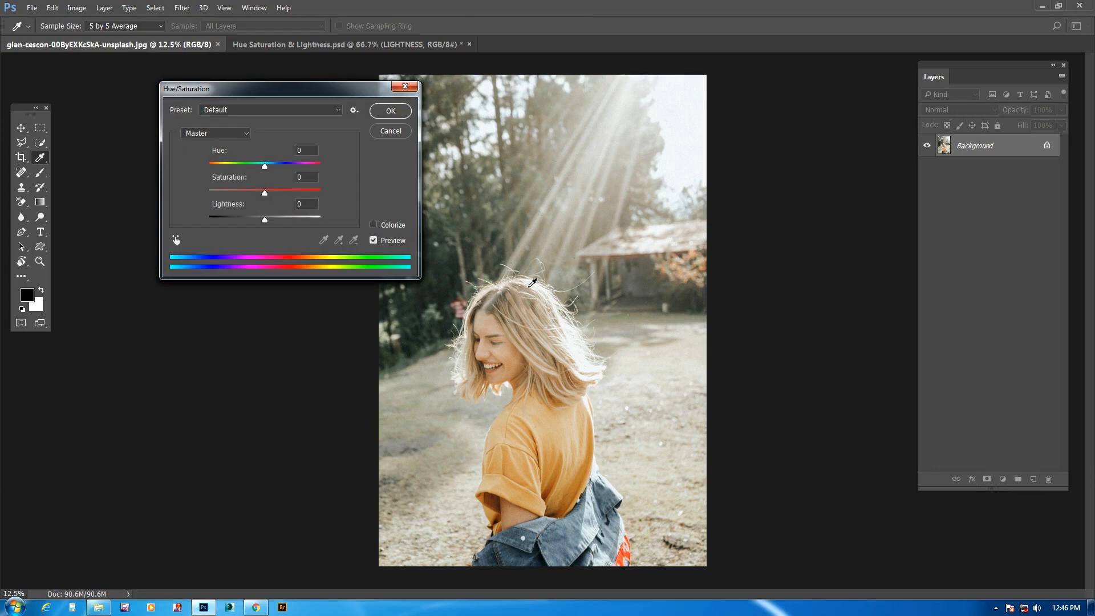
drag(309, 89, 289, 111)
mouse_move(247, 188)
mouse_down()
mouse_move(219, 187)
mouse_move(266, 215)
mouse_move(228, 189)
mouse_up()
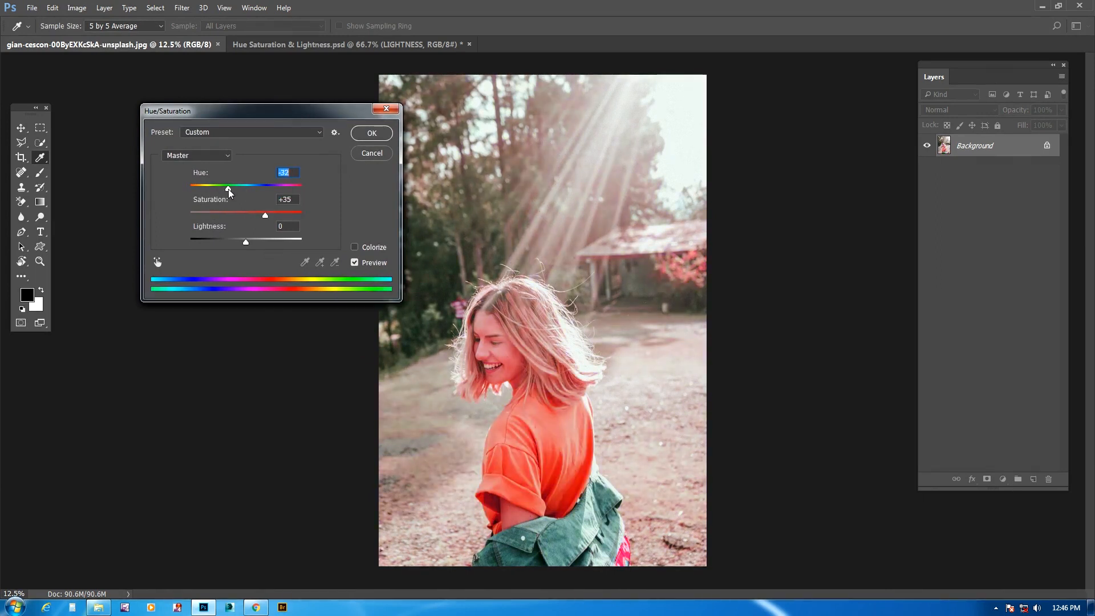
click(371, 134)
- Convert the locked Background into an editable layer, undo the conversion, and unlock it again
double_click(1035, 149)
click(659, 198)
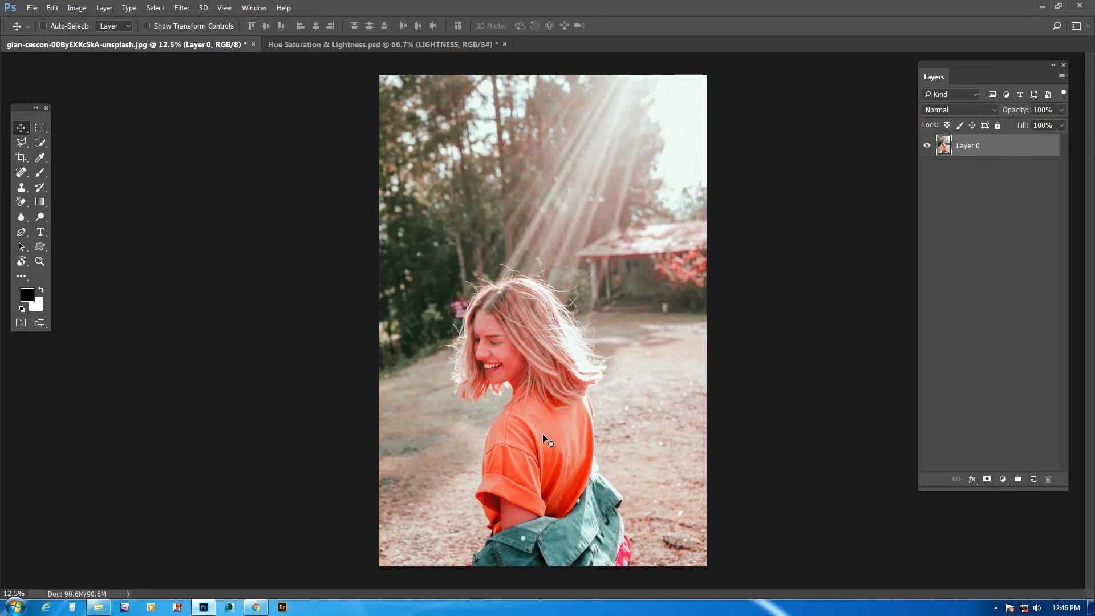
key(ctrl+z)
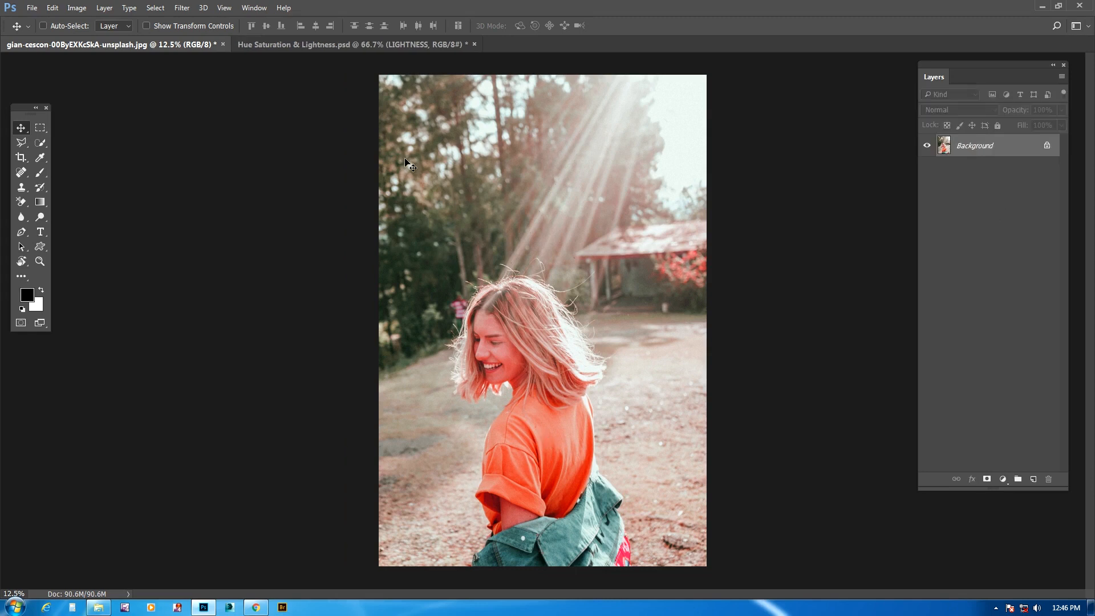
click(1047, 145)
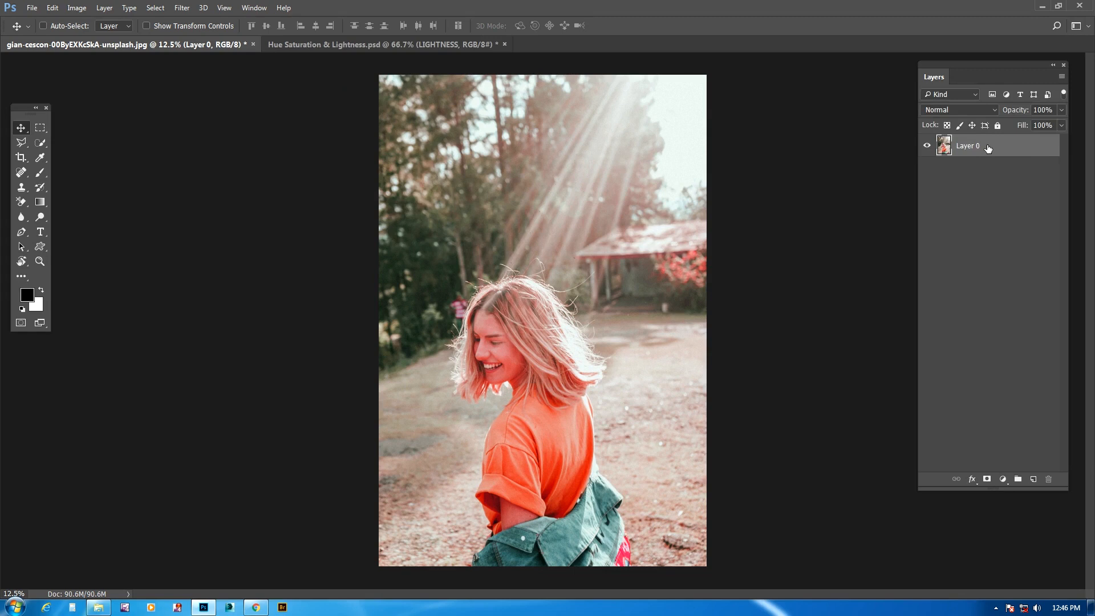
- Try a higher saturation on the unlocked photo layer with Hue/Saturation, and cancel the adjustment
click(76, 8)
mouse_move(108, 36)
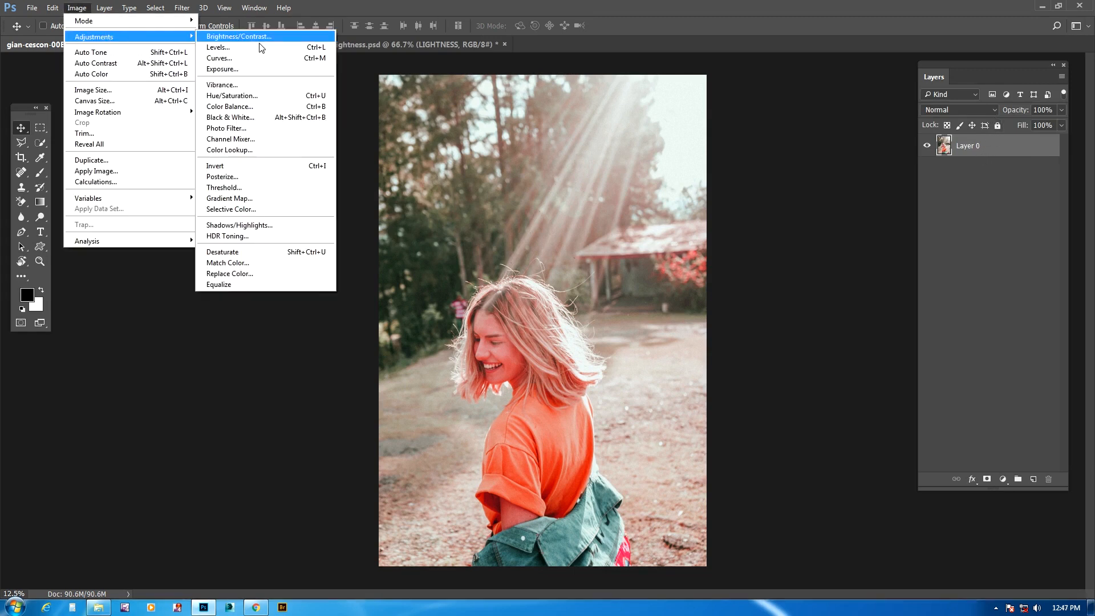
click(245, 96)
drag(246, 215, 284, 224)
click(371, 153)
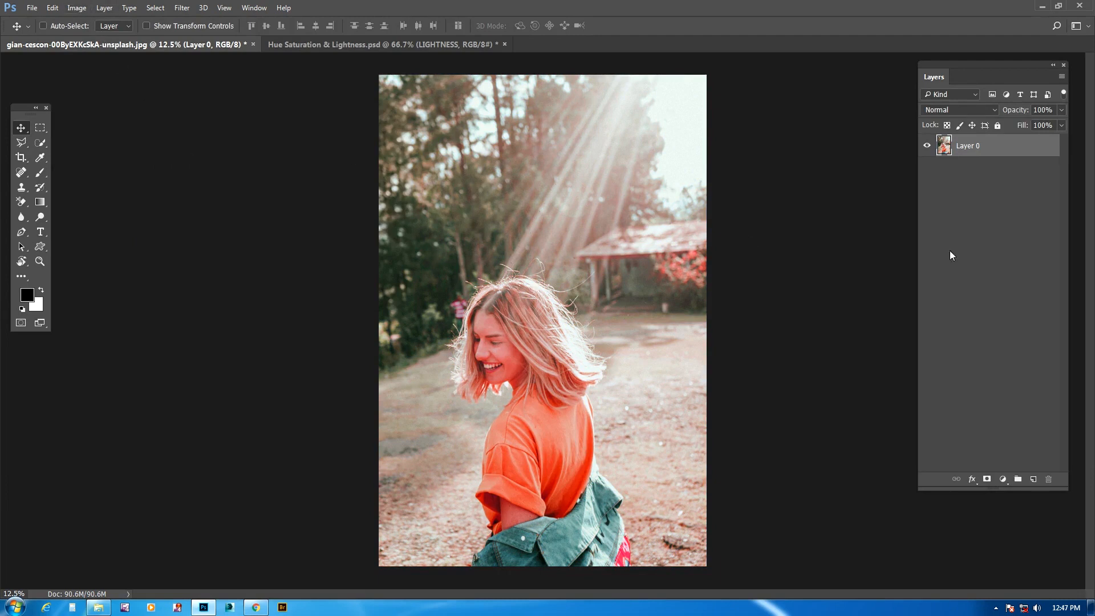
- Undo the unlocking and the direct colour change, and add a Hue/Saturation adjustment layer above the Background
key(ctrl+z)
key(ctrl+z)
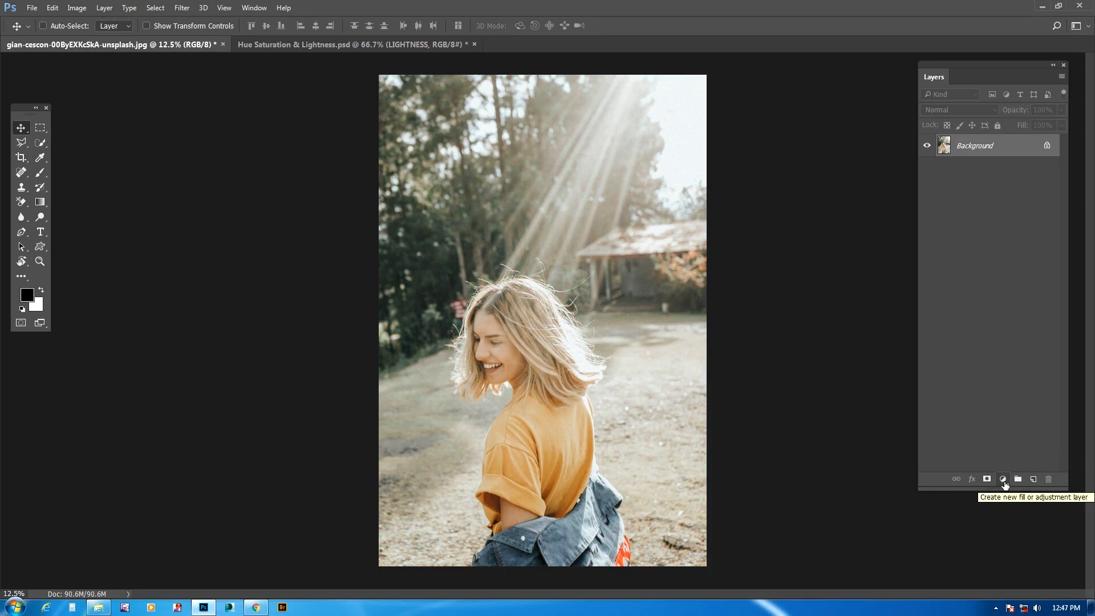
click(1004, 484)
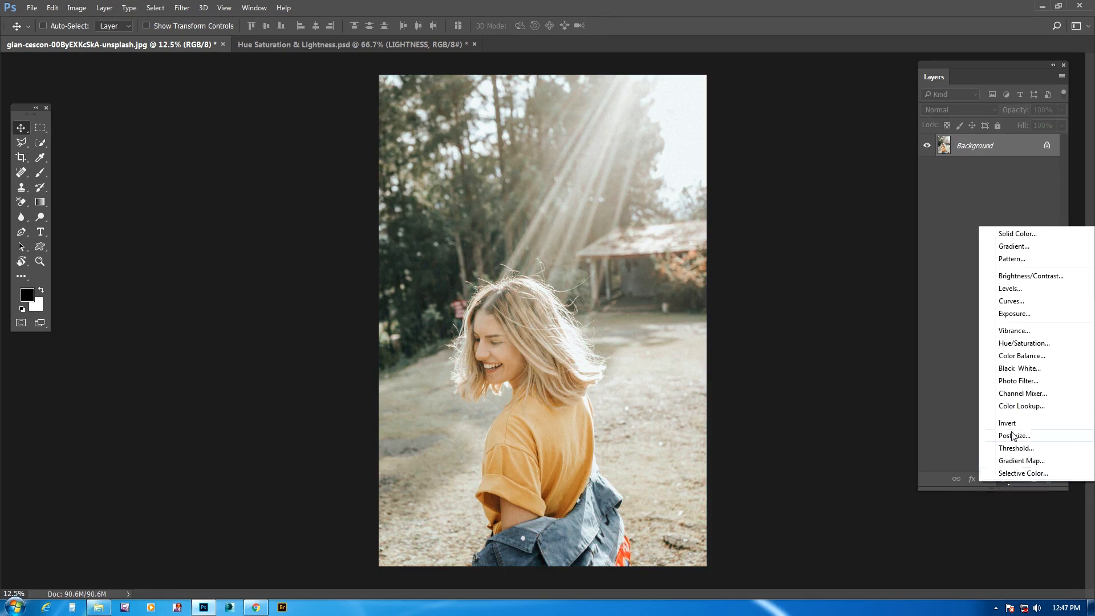
click(1023, 344)
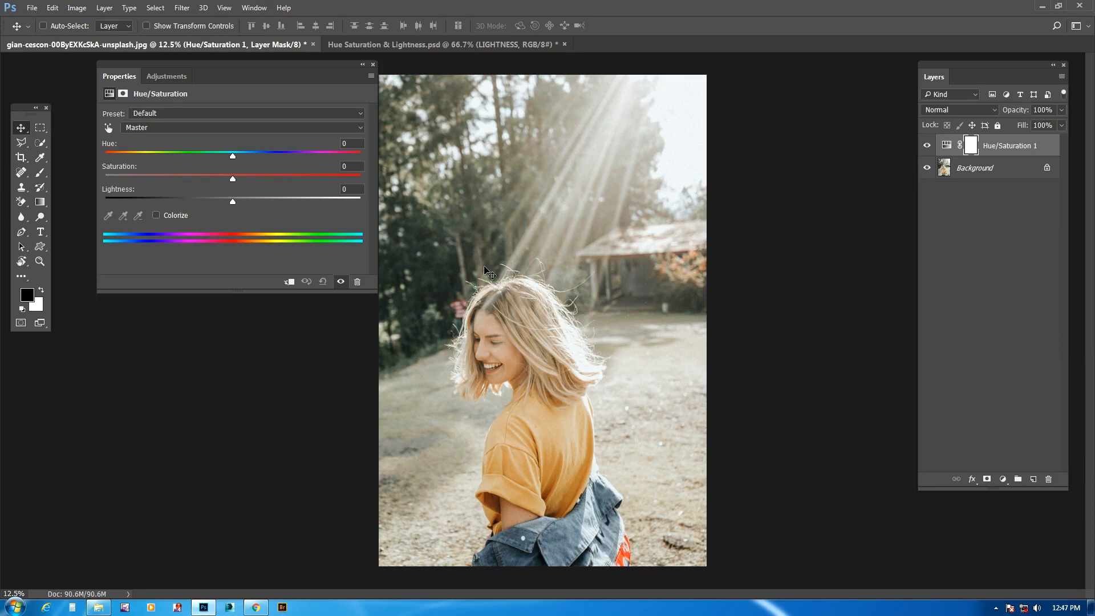
drag(246, 67, 238, 79)
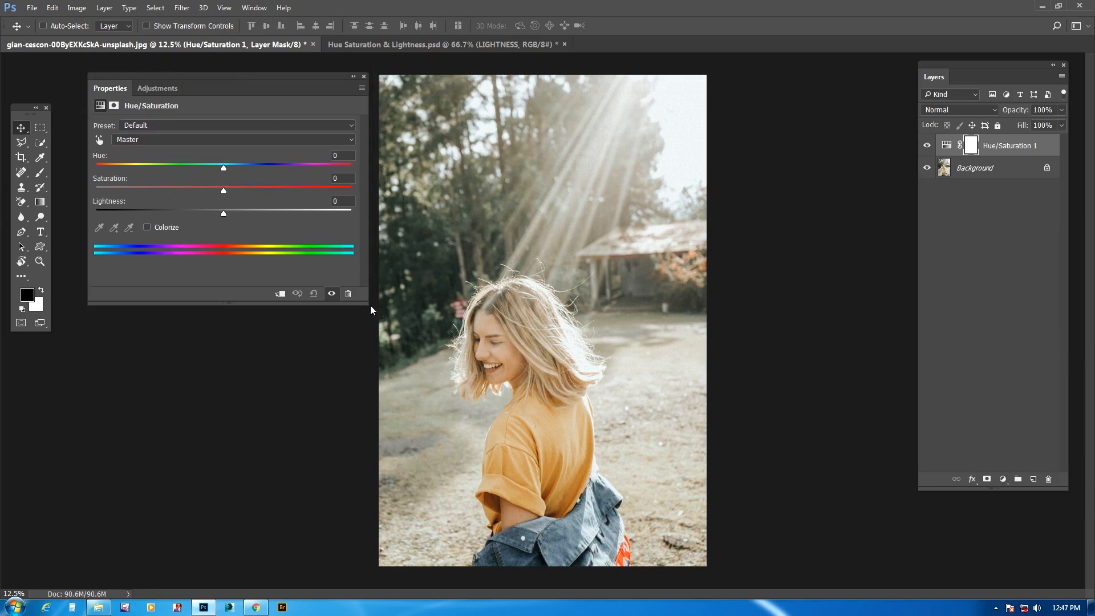
drag(366, 302, 308, 332)
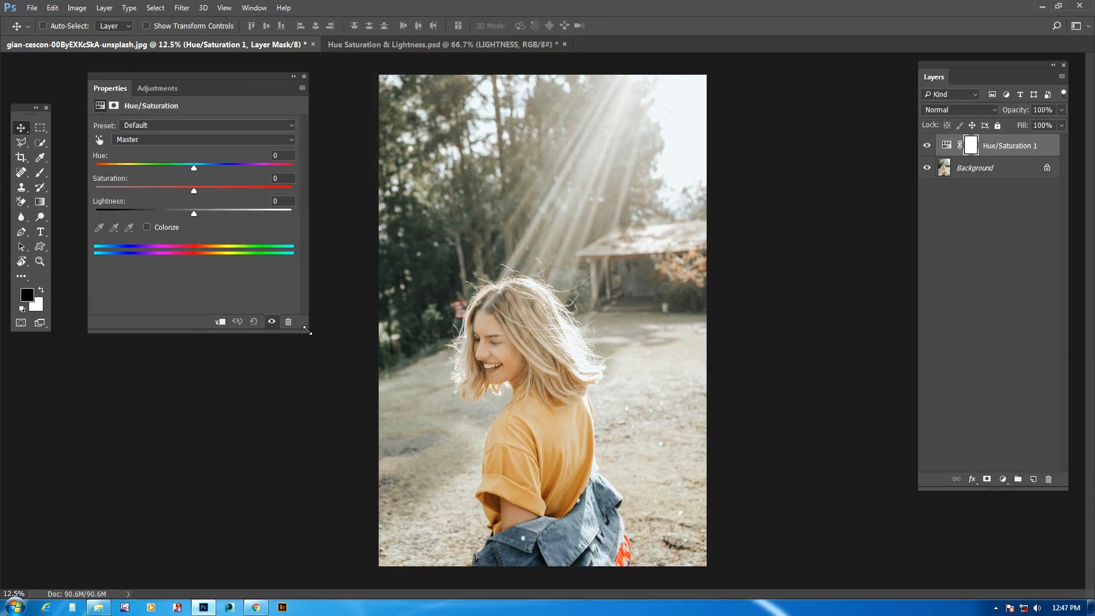
- Set the adjustment layer's hue to -48, and reopen its settings to shift the hue until the shirt turns yellow
drag(193, 169, 148, 170)
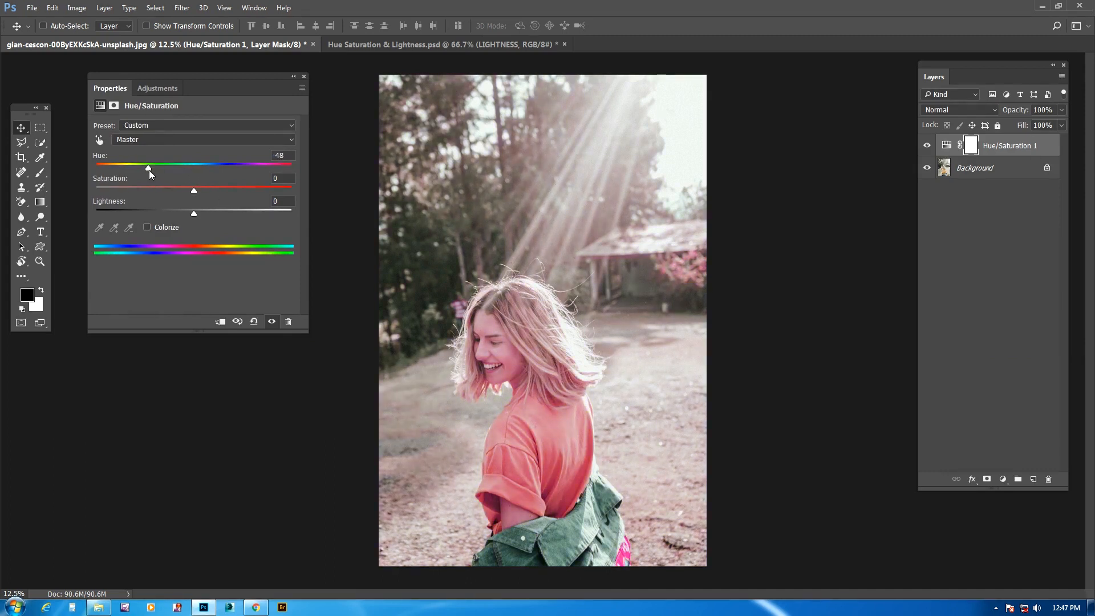
click(304, 77)
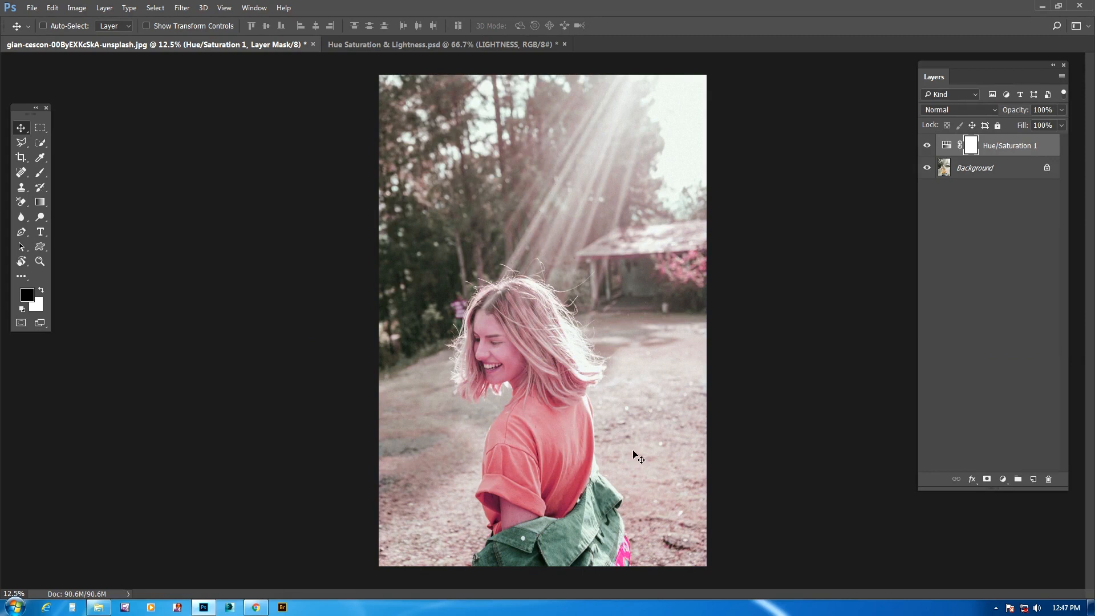
double_click(946, 147)
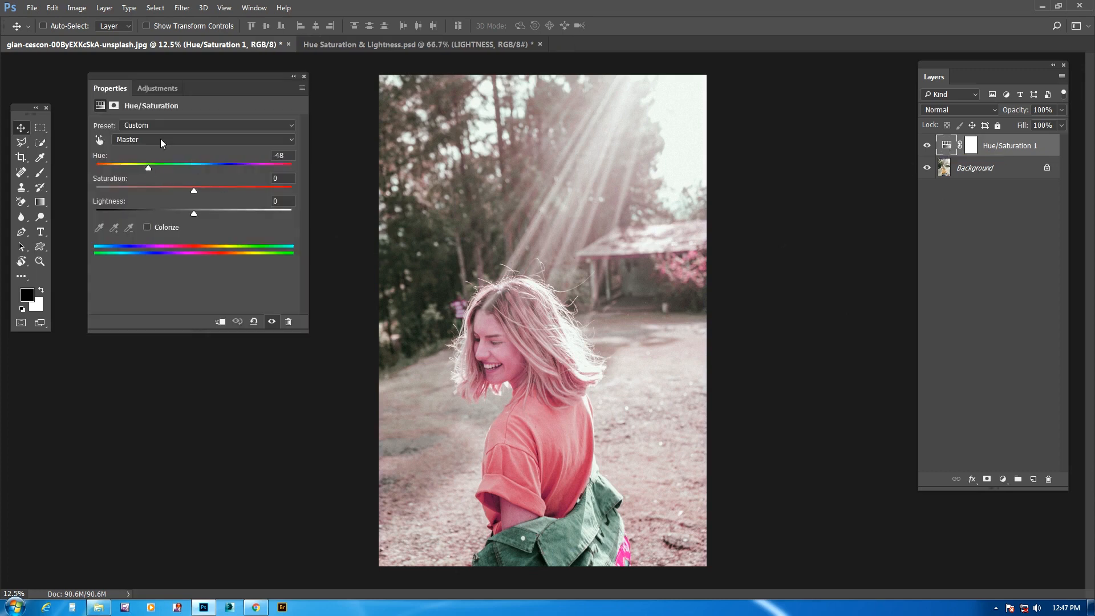
drag(148, 166, 218, 169)
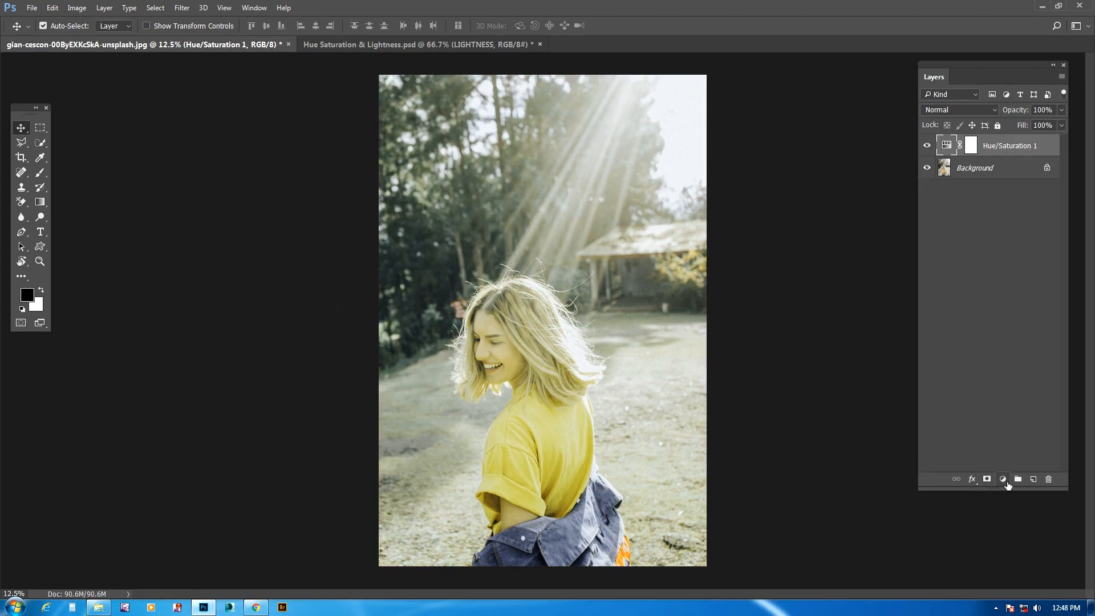
- Delete the Hue/Saturation adjustment layer above the Background
click(1004, 481)
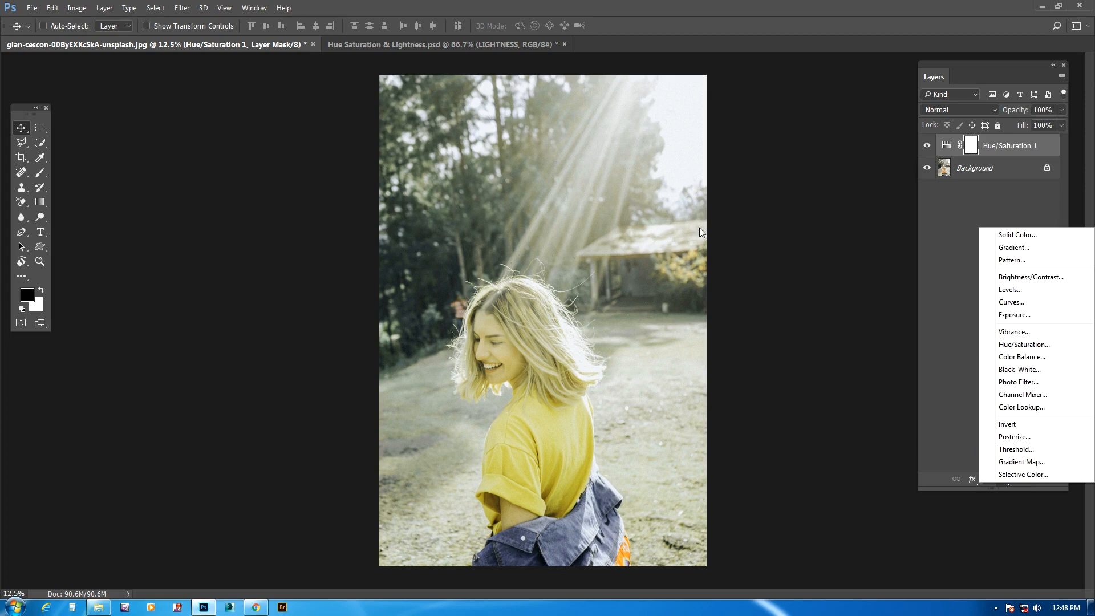
drag(1007, 145, 1048, 479)
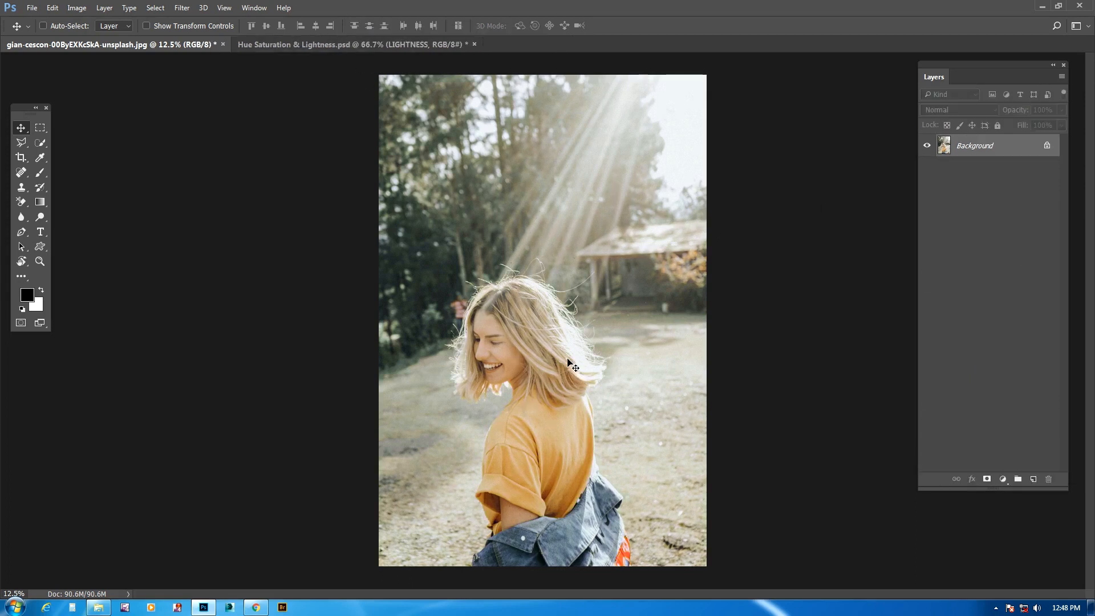
- Add a new Hue/Saturation adjustment layer above the Background
click(1004, 479)
click(1024, 338)
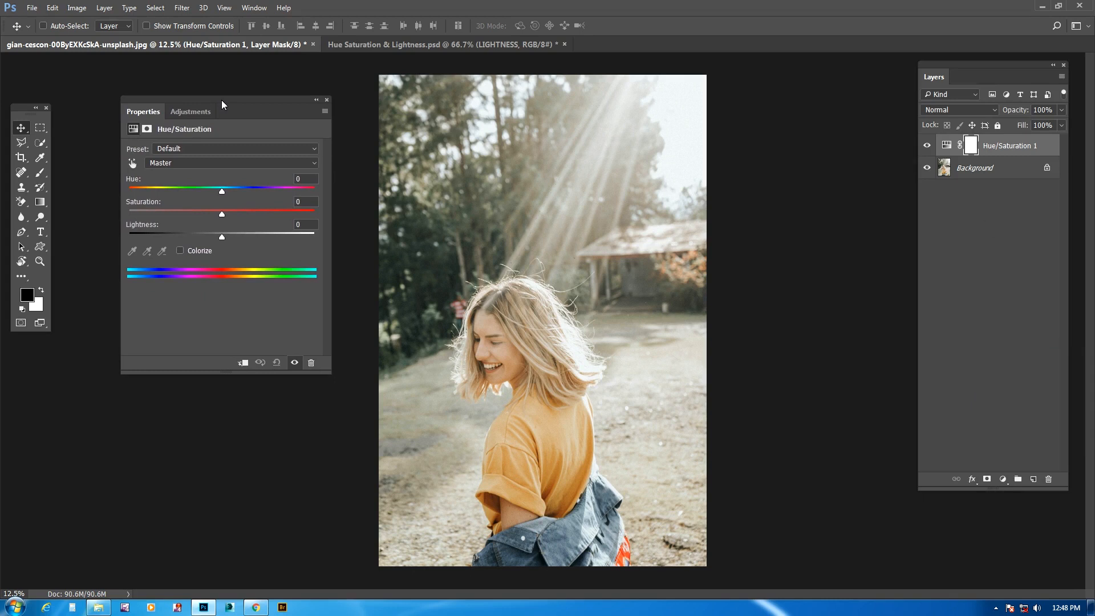
drag(221, 99, 227, 90)
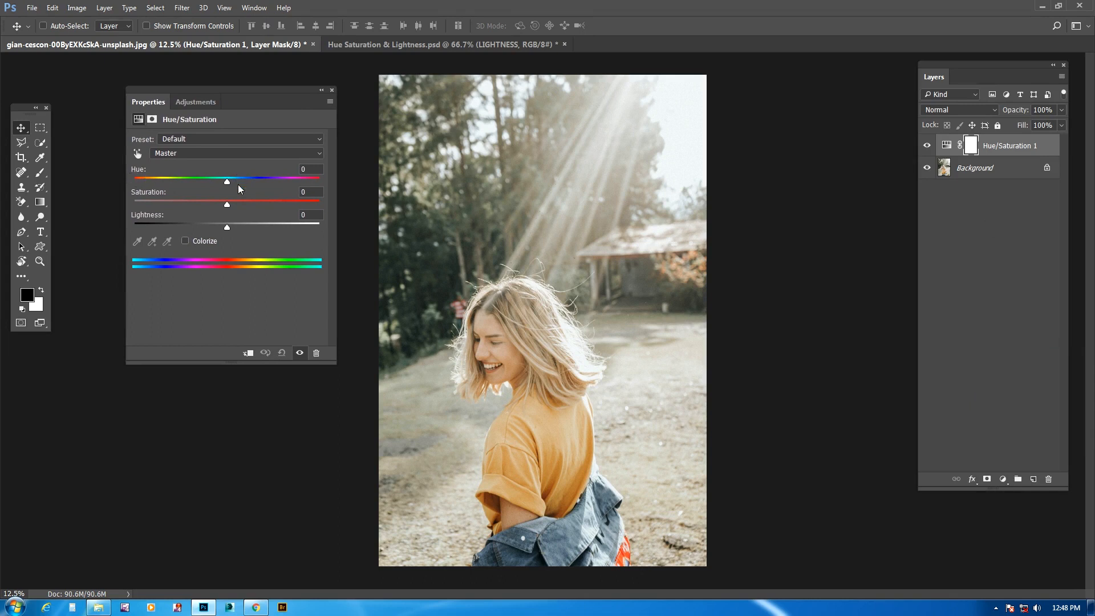
- Set the hue to +1, and test the saturation at +49 and -100 before resetting it to 0
mouse_move(227, 182)
mouse_down()
mouse_move(156, 183)
mouse_move(268, 190)
mouse_move(207, 190)
mouse_move(266, 190)
mouse_move(213, 190)
mouse_move(244, 189)
mouse_move(228, 189)
mouse_up()
drag(226, 204, 272, 204)
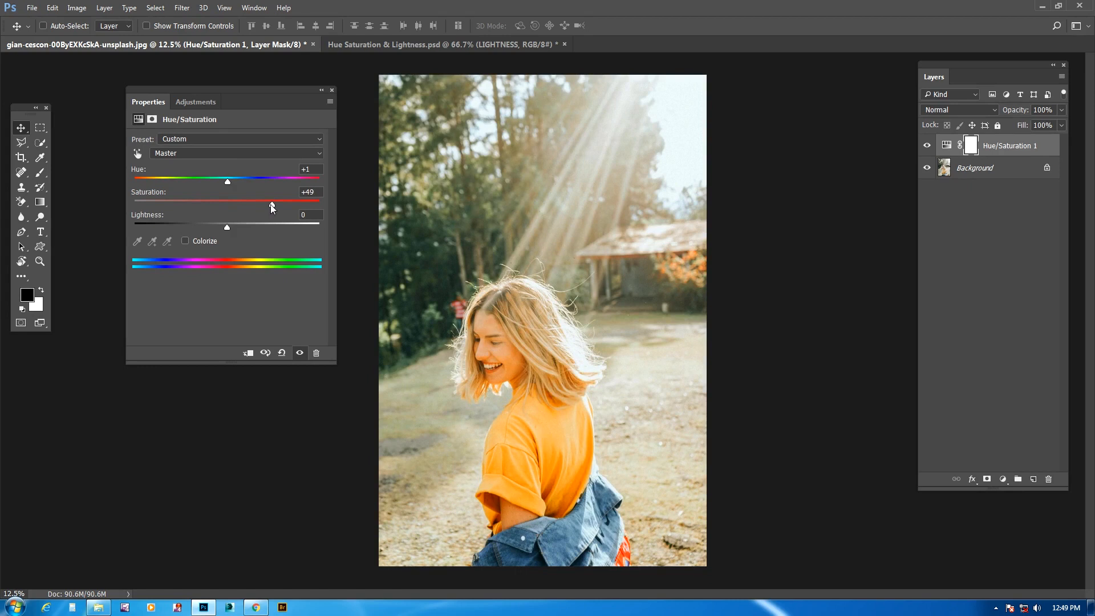
drag(275, 205, 130, 206)
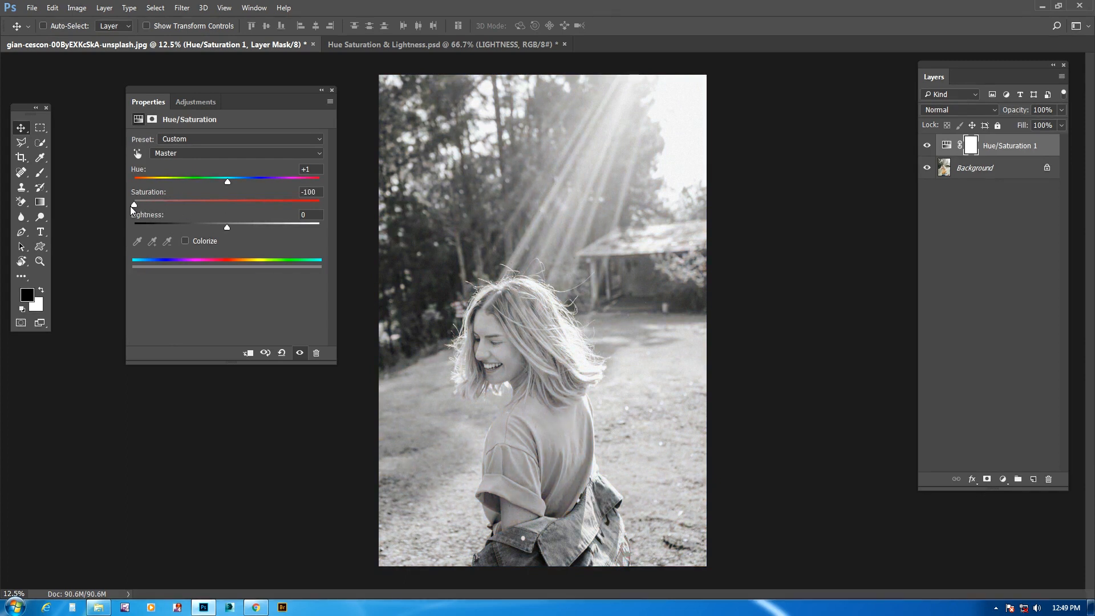
drag(135, 204, 228, 204)
click(318, 194)
text(0)
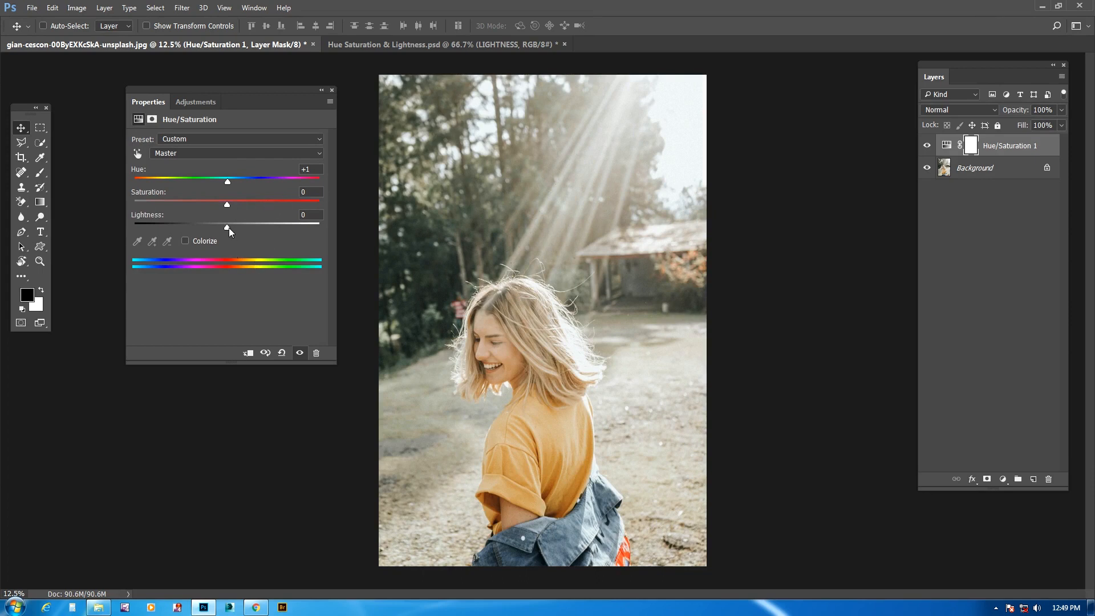
- Test the lightness at +30 and -27 before returning it to 0, and set the hue to +2
drag(227, 228, 256, 230)
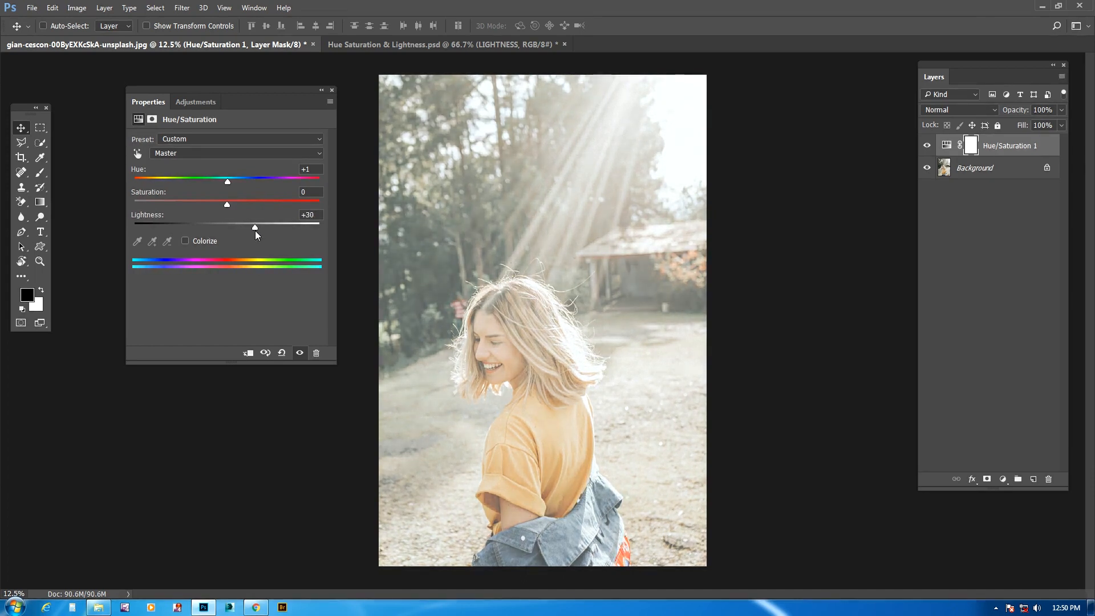
drag(255, 230, 203, 232)
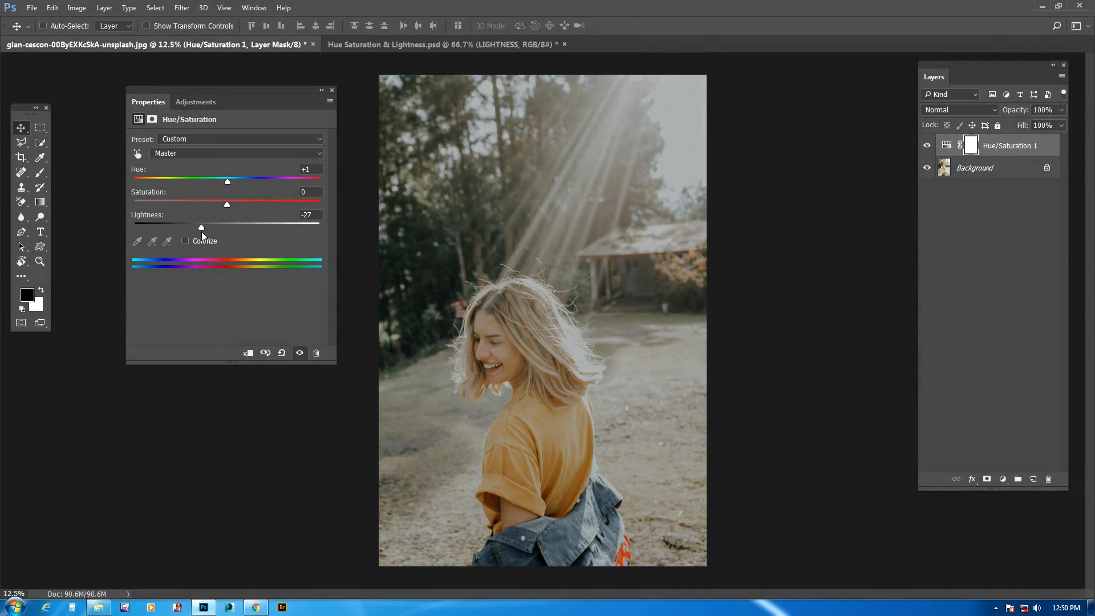
drag(204, 232, 227, 232)
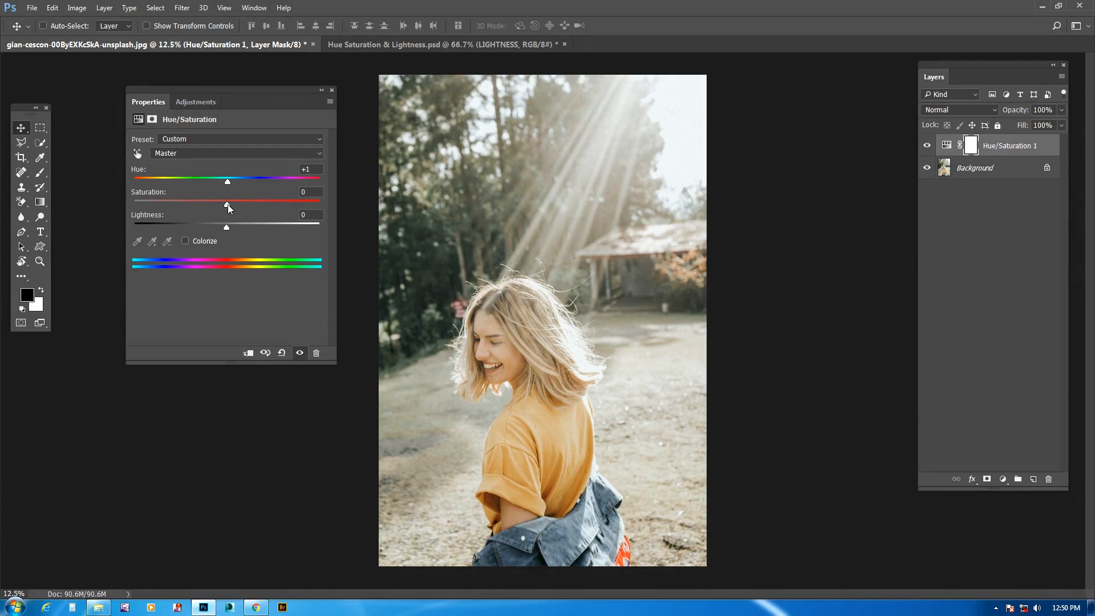
mouse_move(228, 181)
mouse_down()
mouse_move(261, 181)
mouse_move(197, 182)
mouse_move(258, 183)
mouse_move(205, 185)
mouse_move(254, 184)
mouse_move(226, 184)
mouse_up()
- Try the Cyanotype and Increase Saturation More presets, and return the adjustment to the Default preset
click(195, 151)
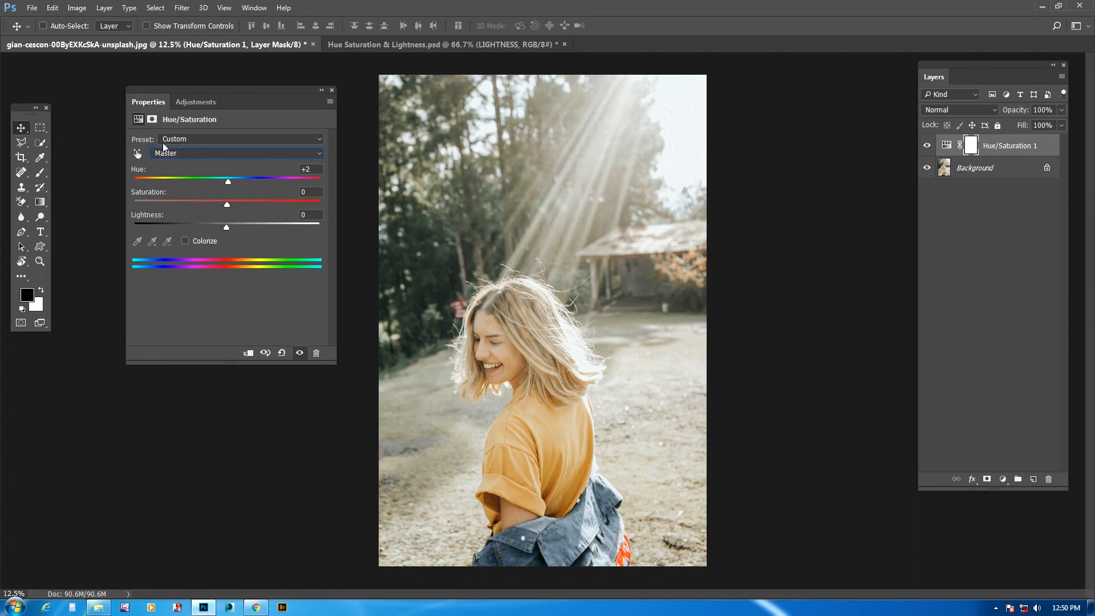
click(203, 143)
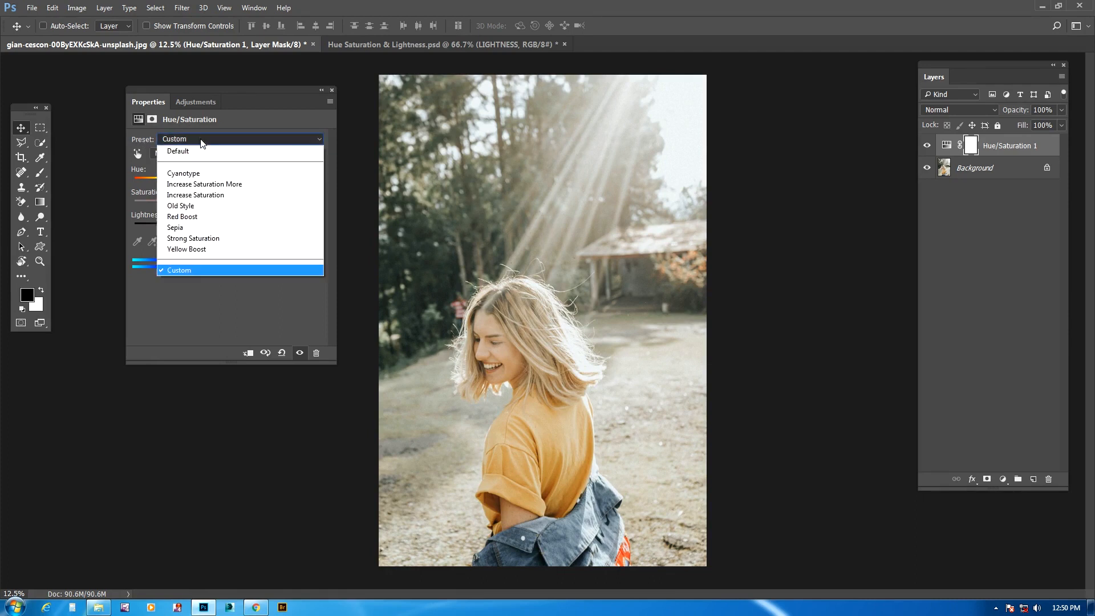
click(194, 174)
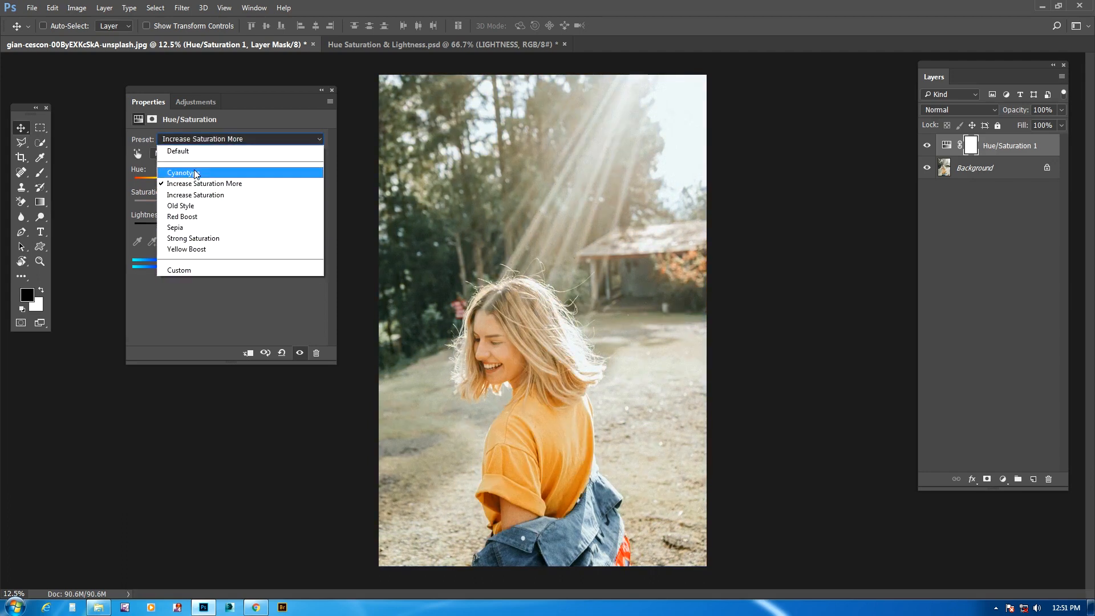
click(192, 173)
click(212, 139)
click(186, 153)
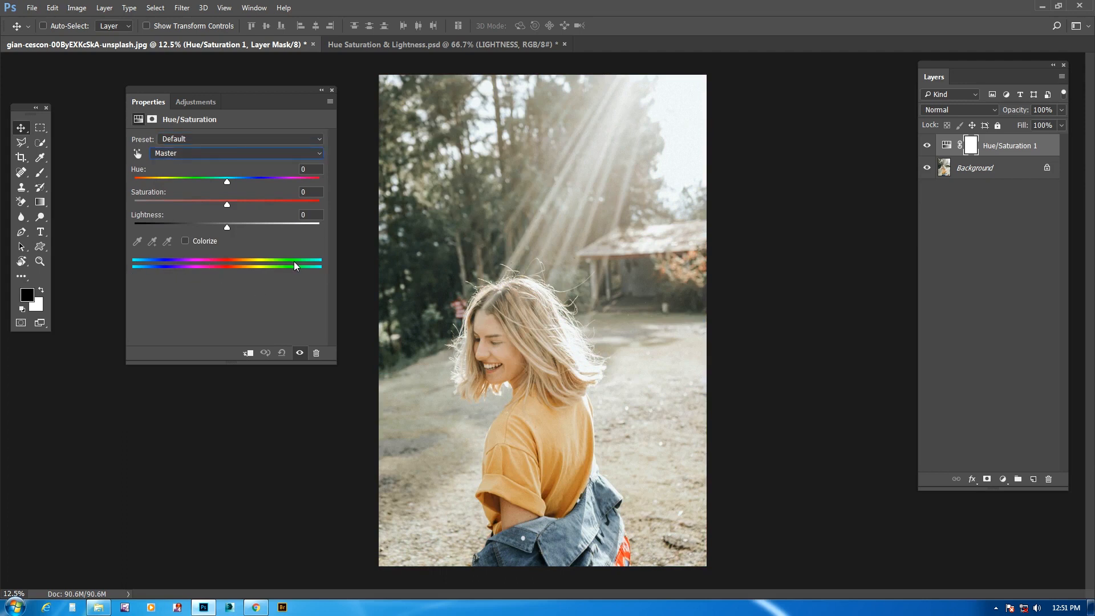
- Set the Hue/Saturation adjustment layer's master hue to -169
drag(227, 181, 138, 181)
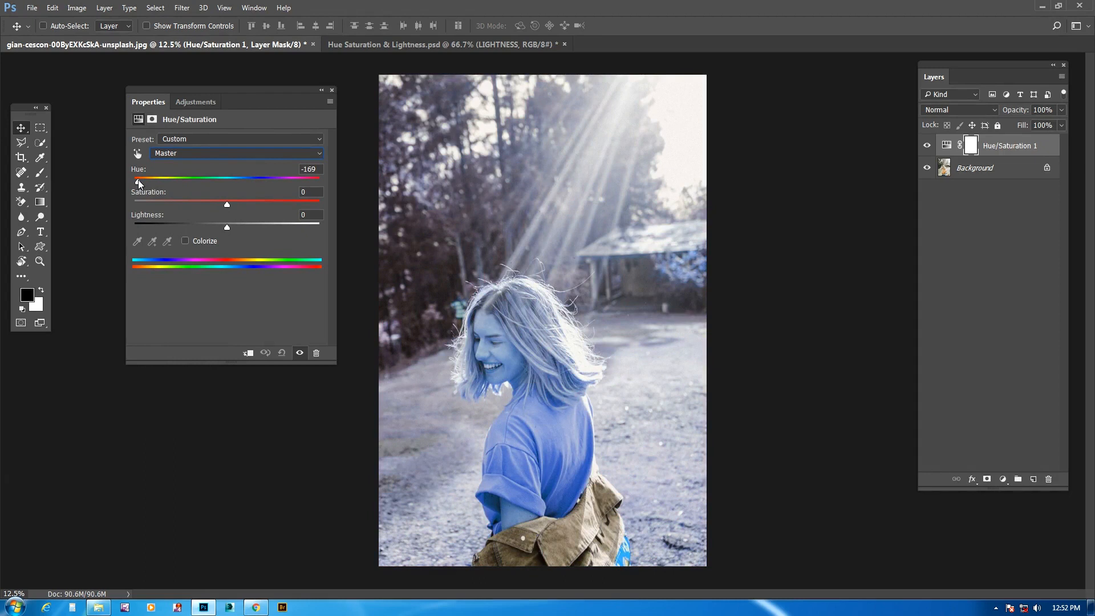
- Test the master hue at -3 and -94, and reset the Hue/Saturation adjustment to its defaults
drag(138, 181, 226, 184)
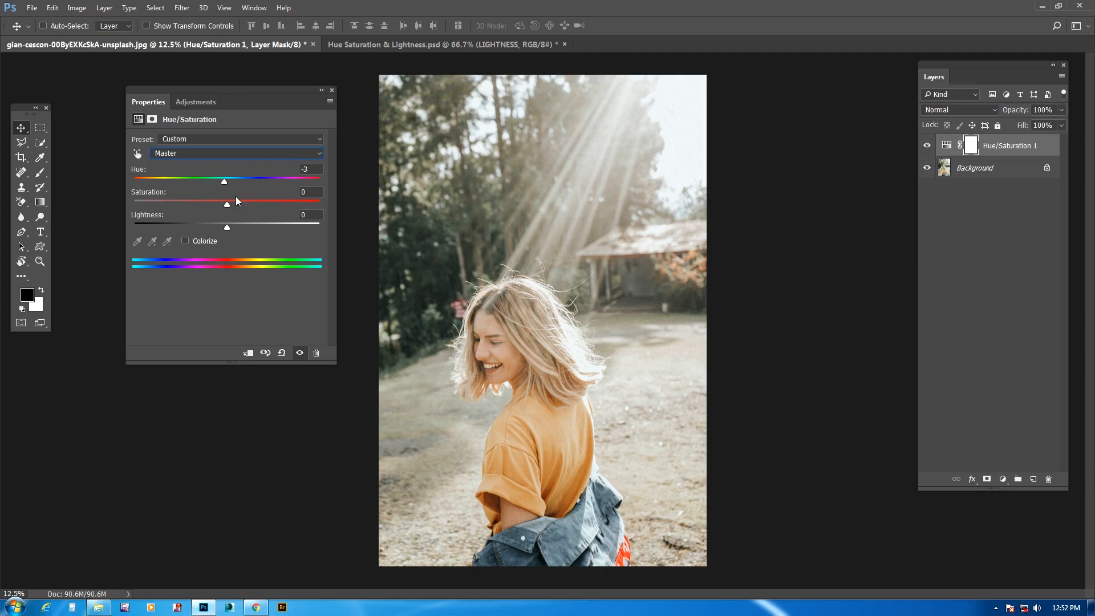
drag(223, 182, 168, 184)
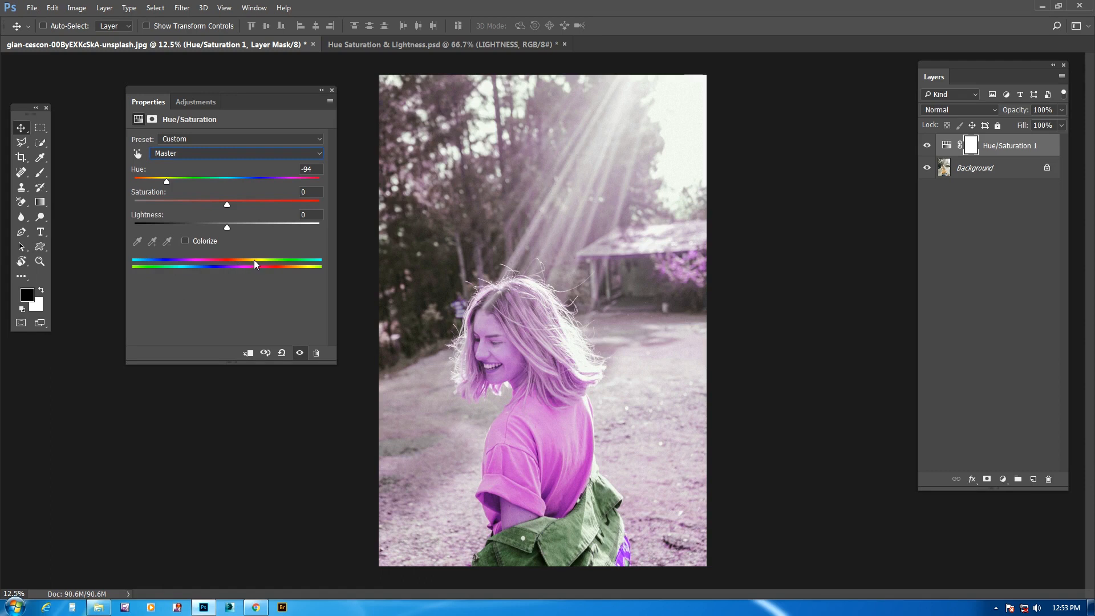
click(281, 353)
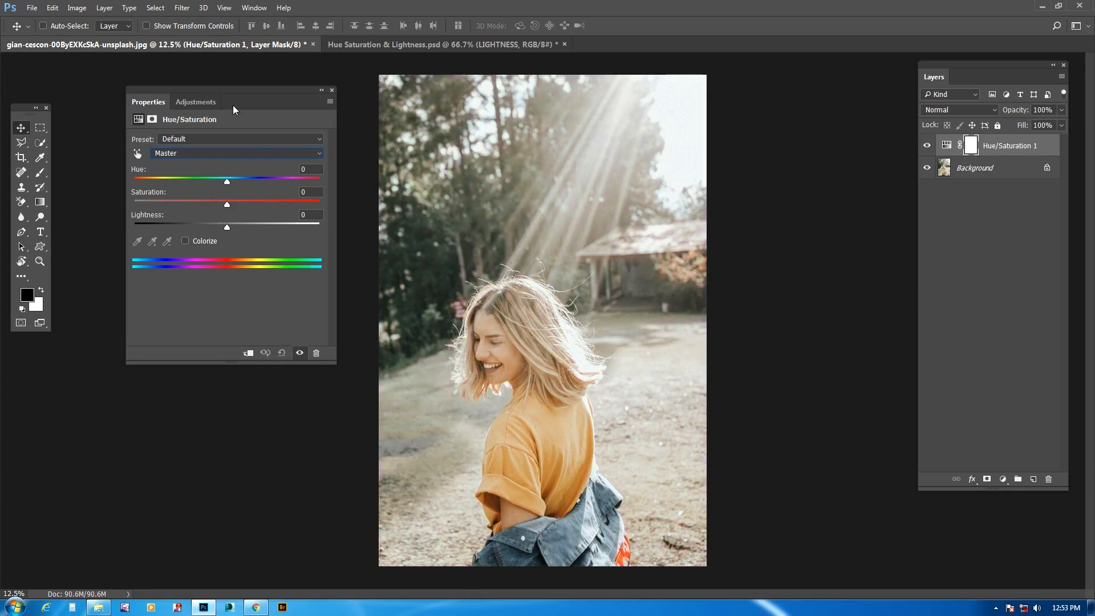
drag(230, 92, 243, 86)
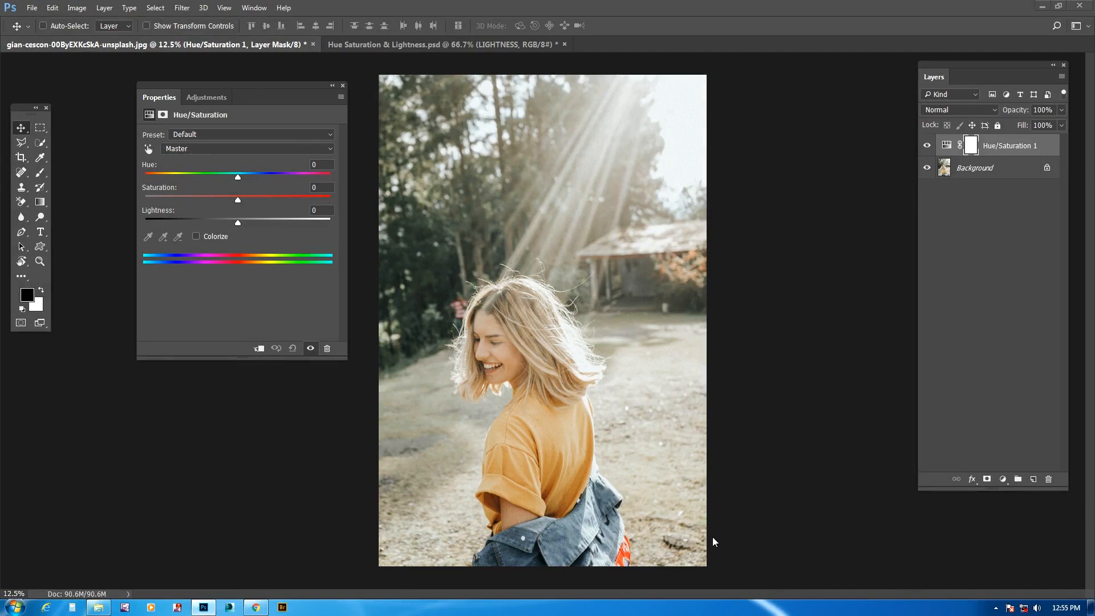
- Limit the Hue/Saturation adjustment to the Reds and raise their saturation to about +72
click(194, 149)
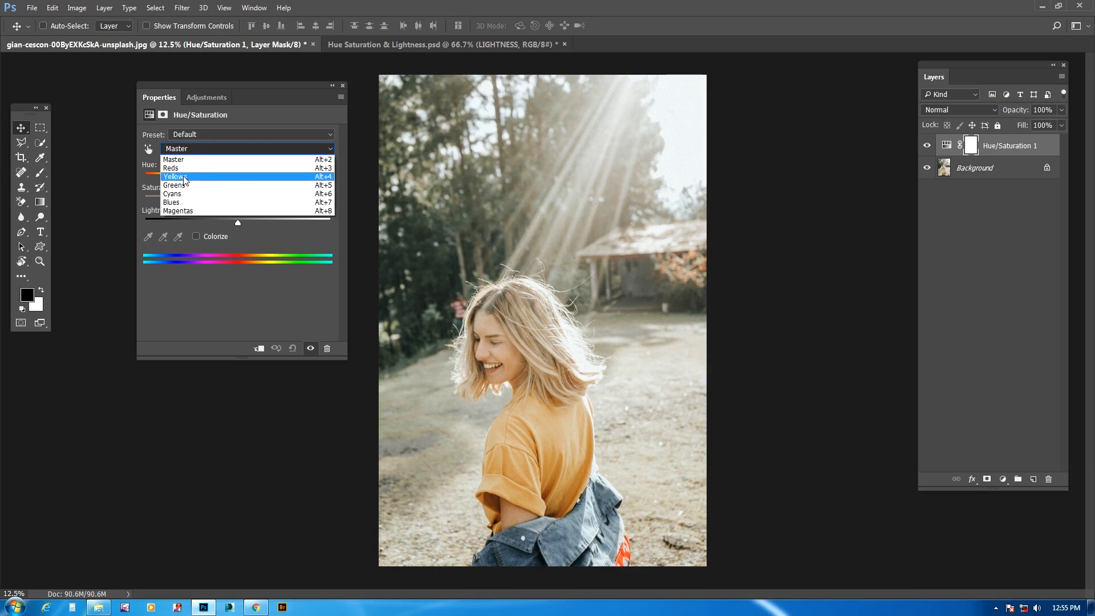
click(176, 167)
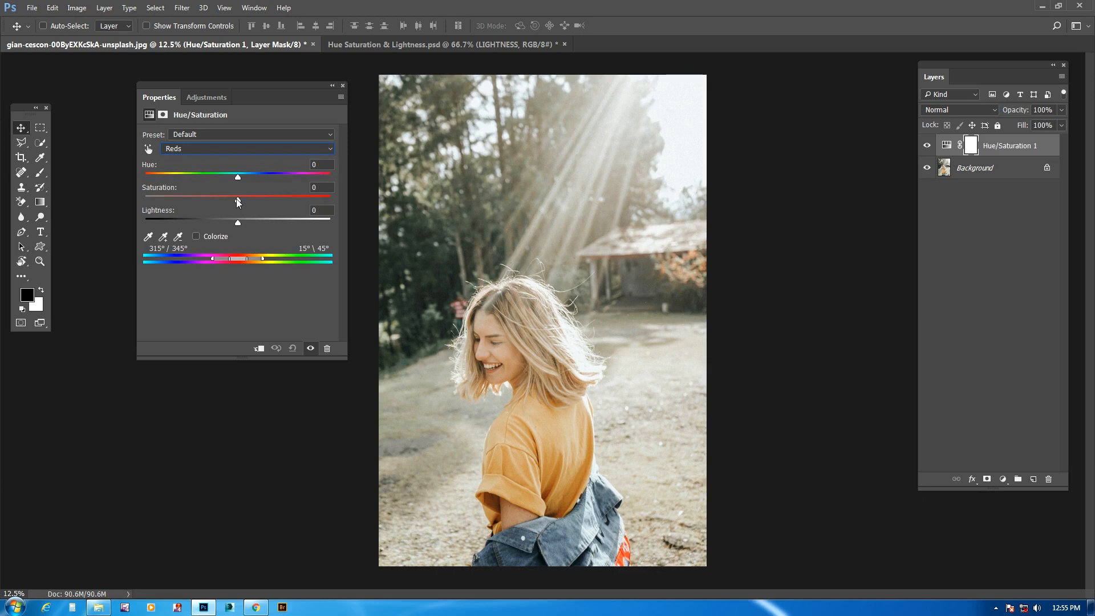
drag(236, 200, 281, 200)
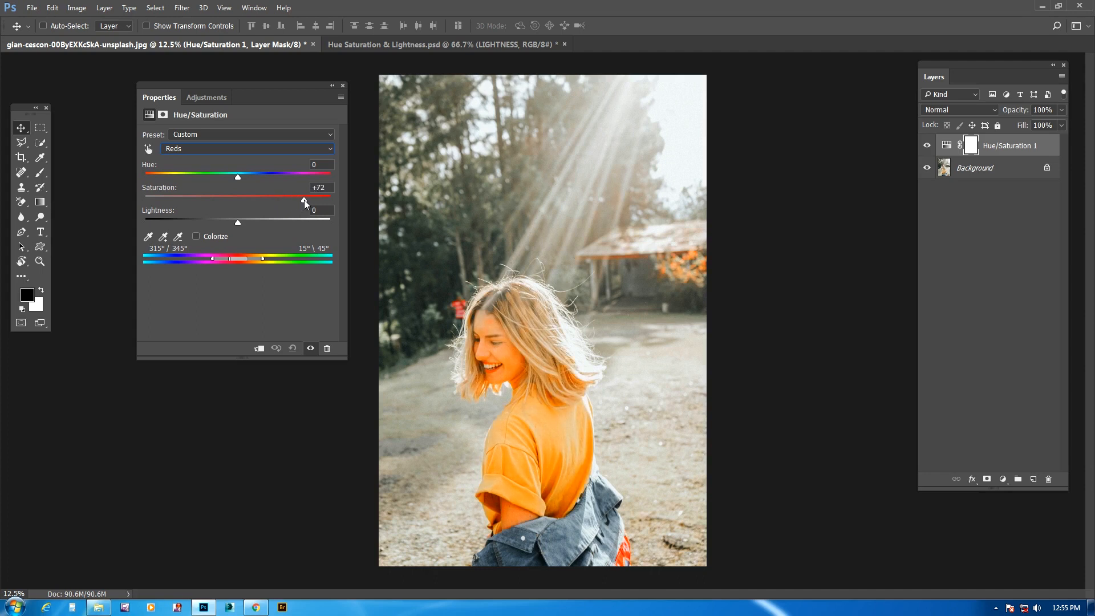
drag(309, 200, 301, 200)
- Reset the adjustment with the Greens range chosen, and test a strong negative hue shift before bringing it back near zero
click(244, 150)
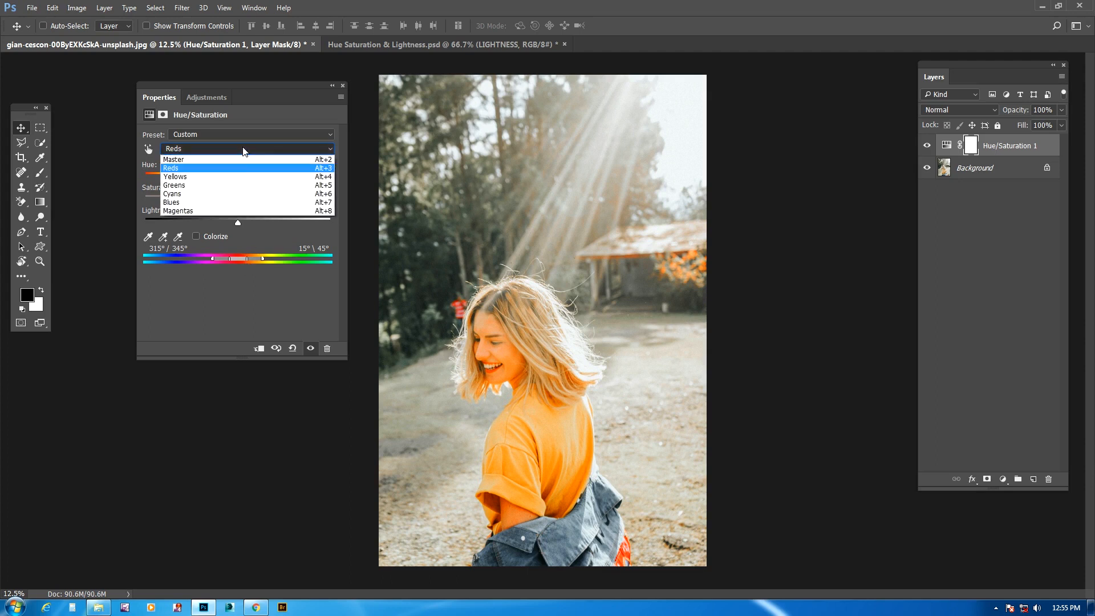
click(182, 187)
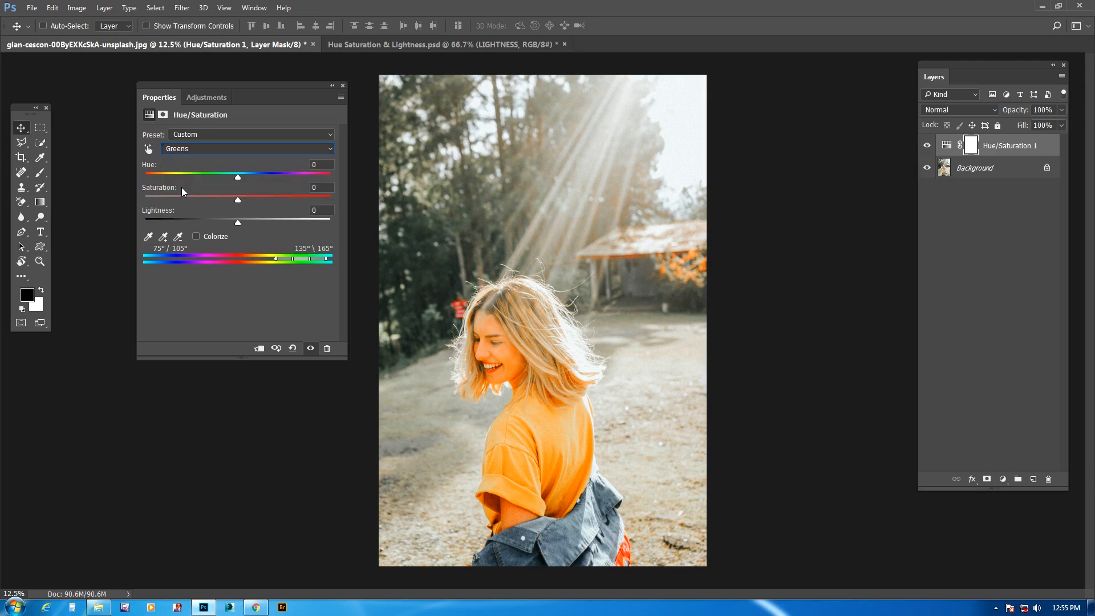
drag(241, 87, 191, 85)
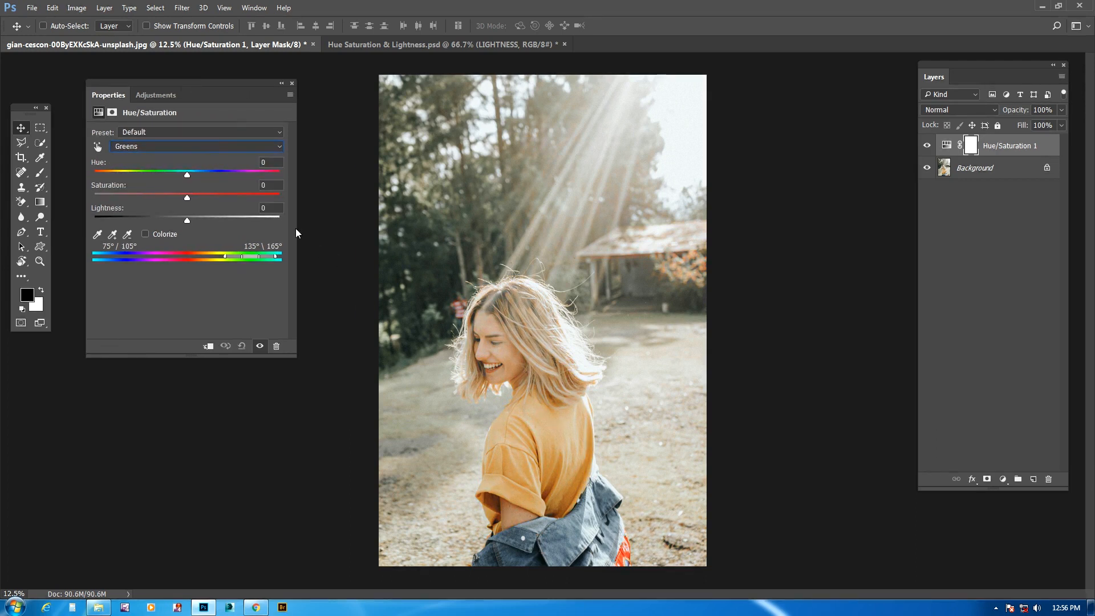
drag(314, 230, 355, 229)
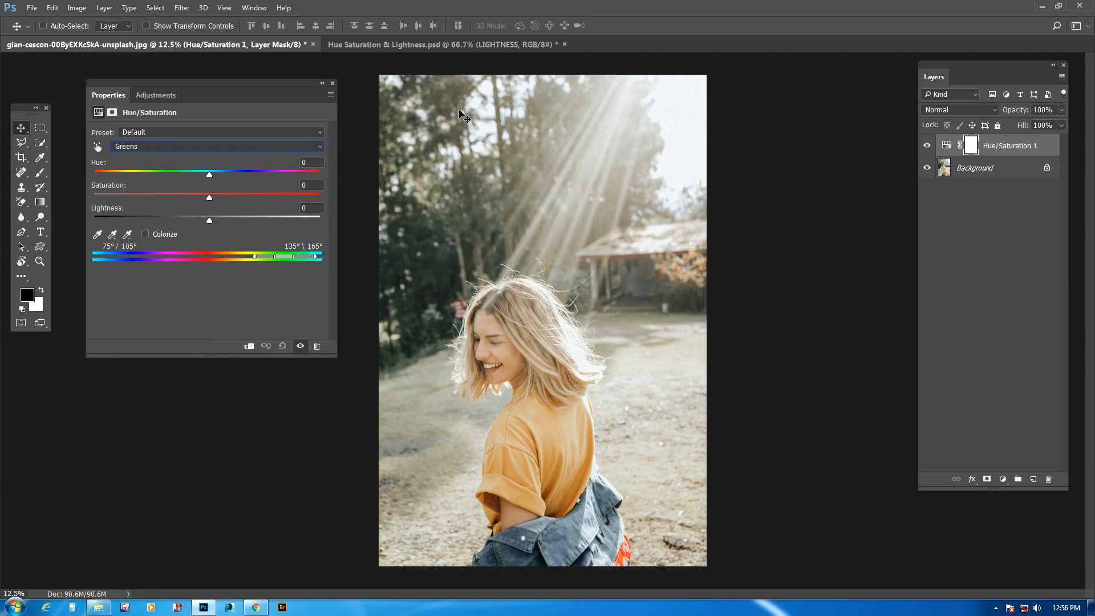
drag(209, 175, 101, 178)
drag(102, 174, 202, 177)
- Switch the adjustment to the Reds range and shift its hue to -25
click(194, 147)
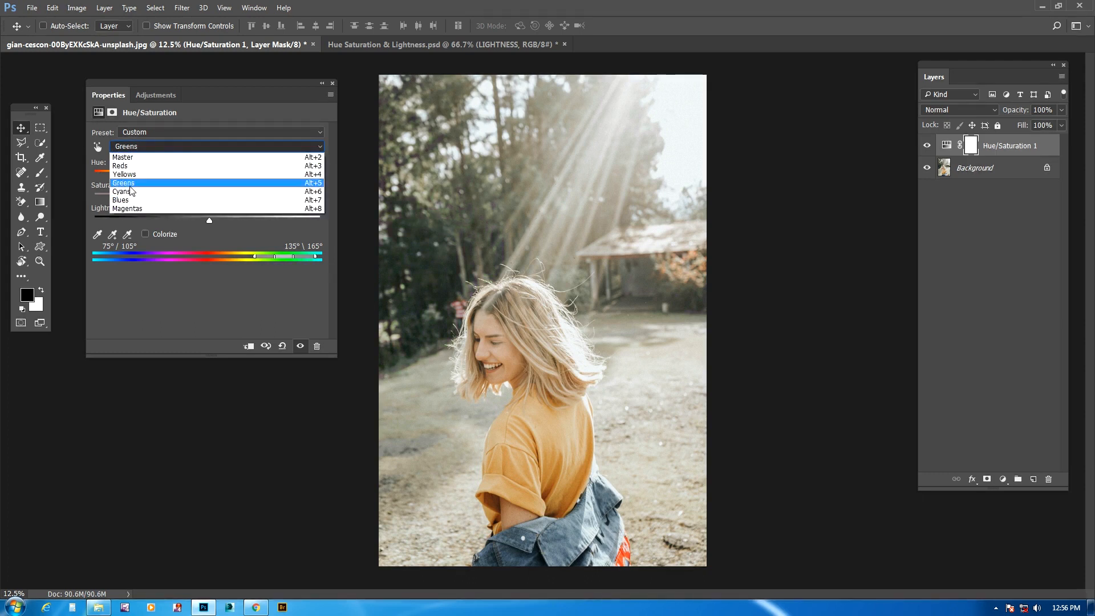
click(129, 165)
drag(207, 174, 179, 175)
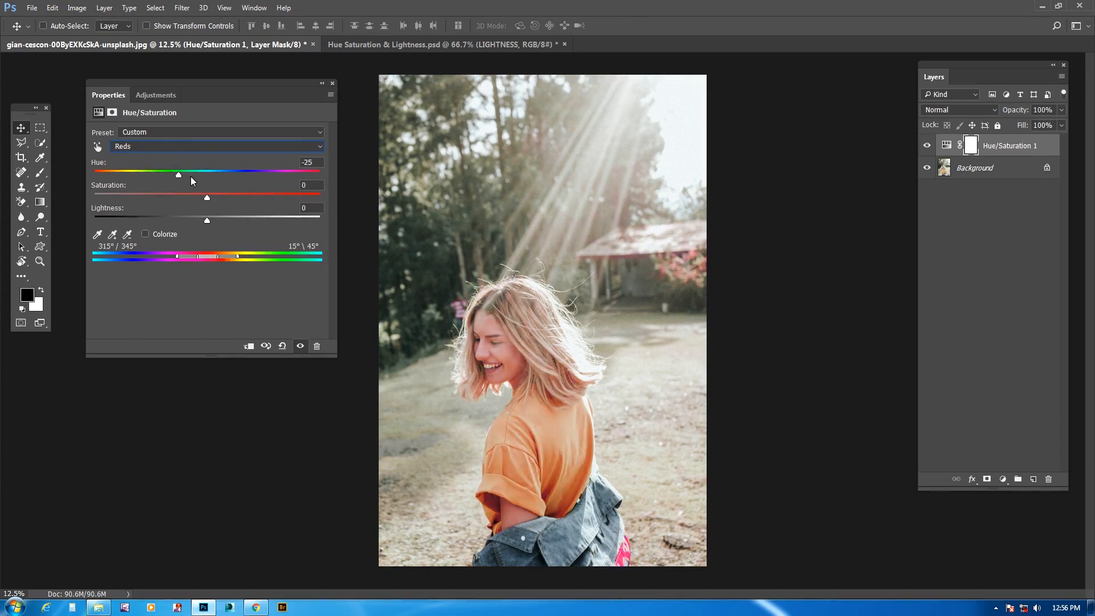
- Switch the adjustment to the Yellows range and shift its hue to -82
click(191, 146)
click(129, 178)
drag(207, 173, 139, 176)
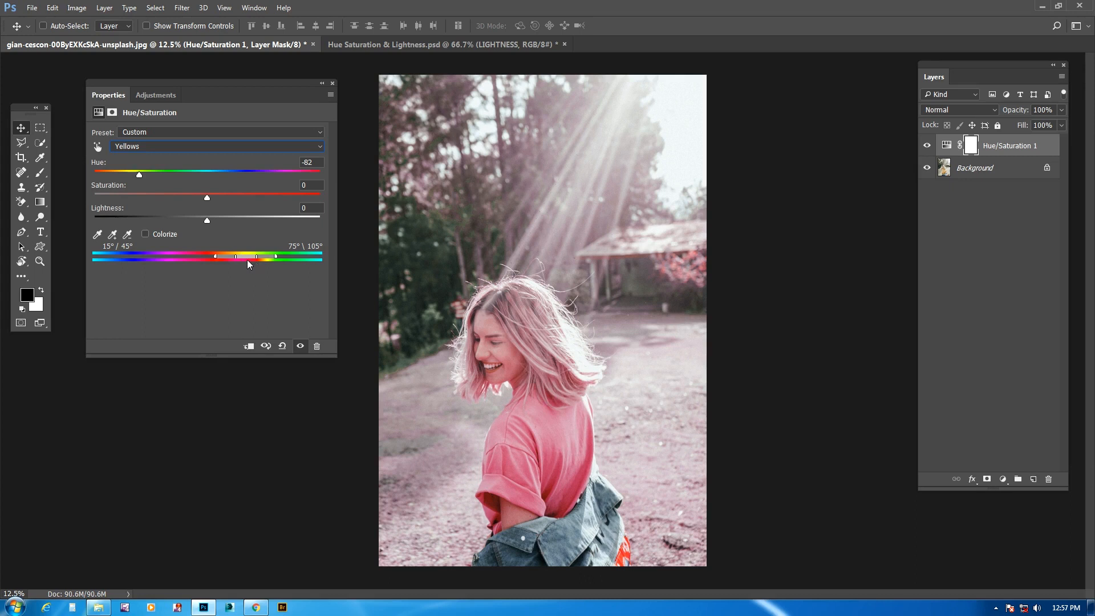
- Go through the Greens, Cyans and Magentas ranges, and reset the adjustment to the Default preset on Master
click(152, 146)
click(144, 146)
click(145, 147)
click(144, 183)
click(148, 148)
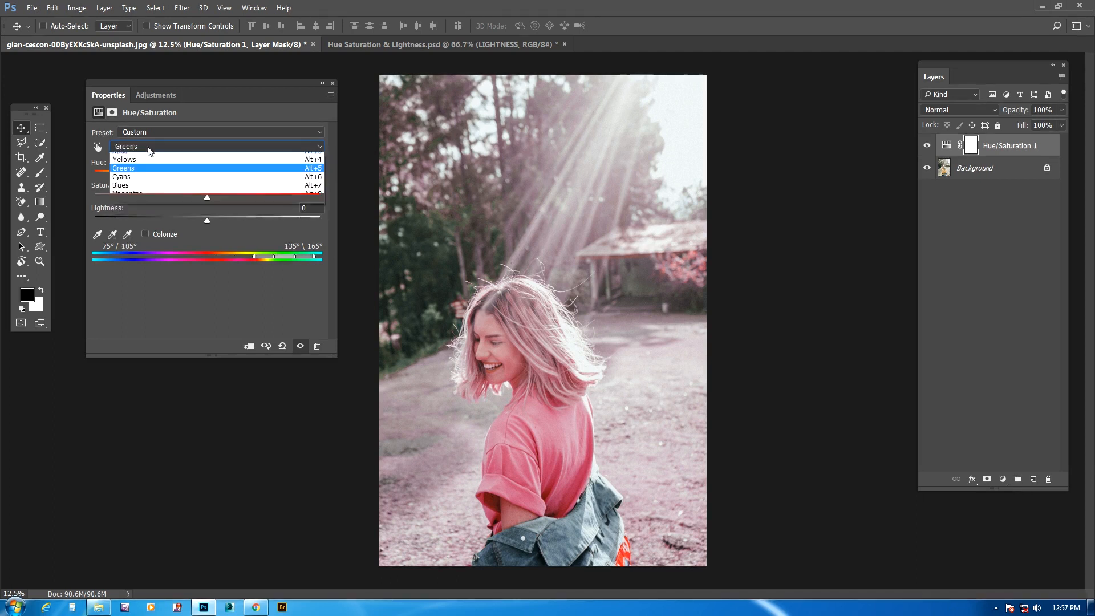
click(152, 145)
click(152, 146)
click(134, 192)
click(162, 146)
click(131, 208)
click(139, 149)
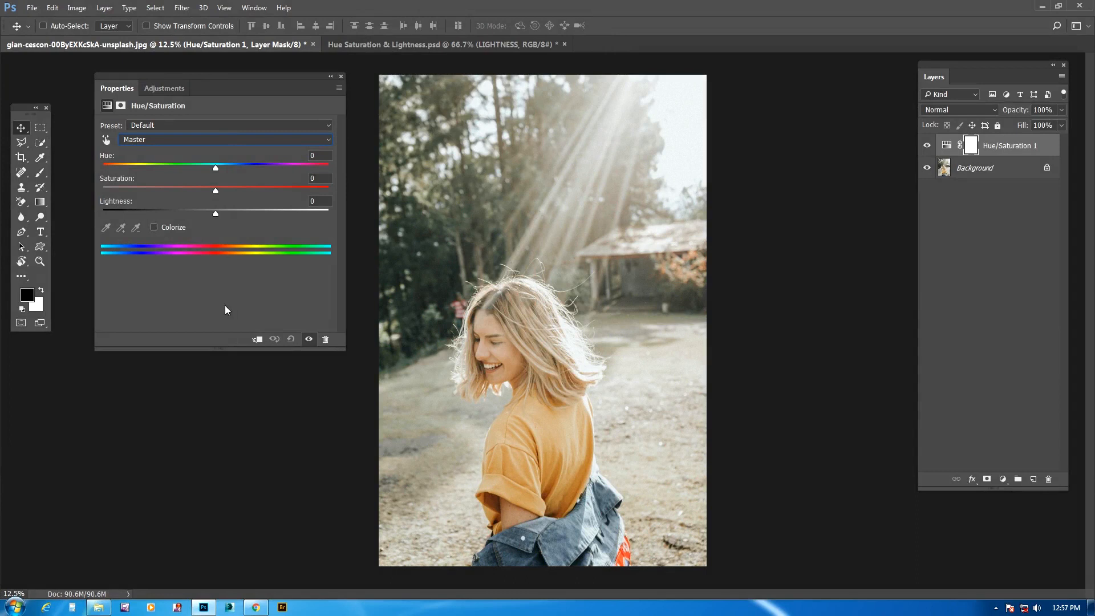
- Try colorizing the photo with hue 205 and saturation 25, and reset the adjustment
click(155, 228)
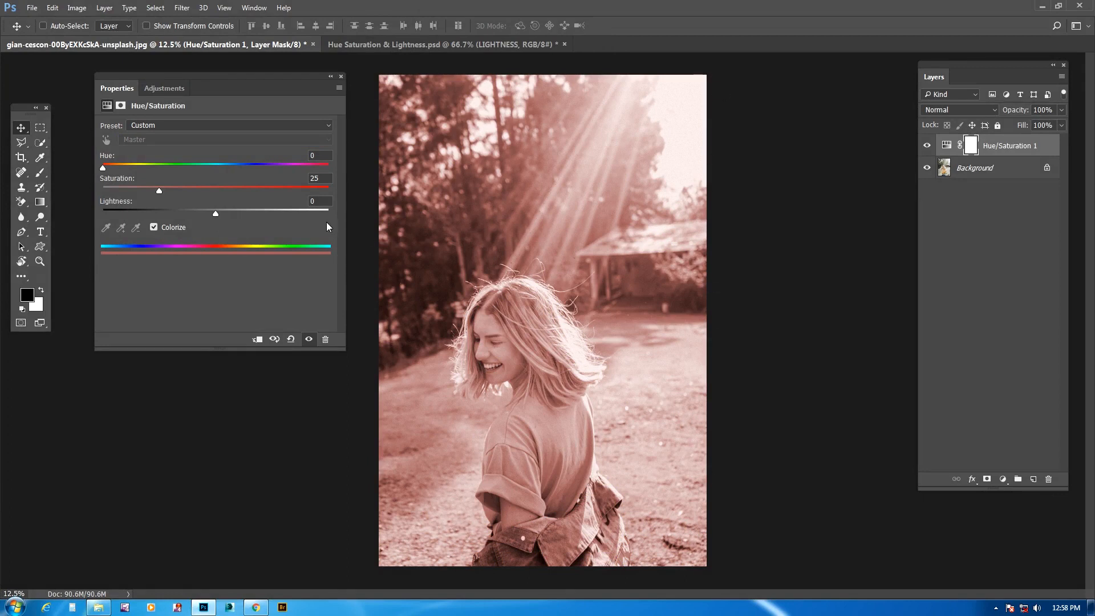
drag(105, 167, 232, 170)
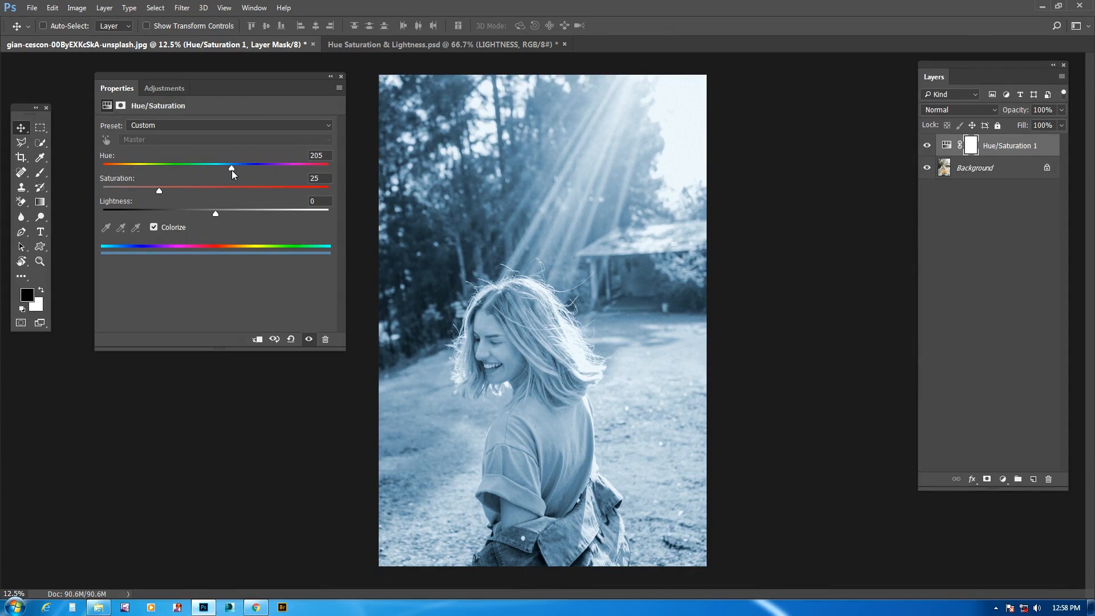
click(291, 339)
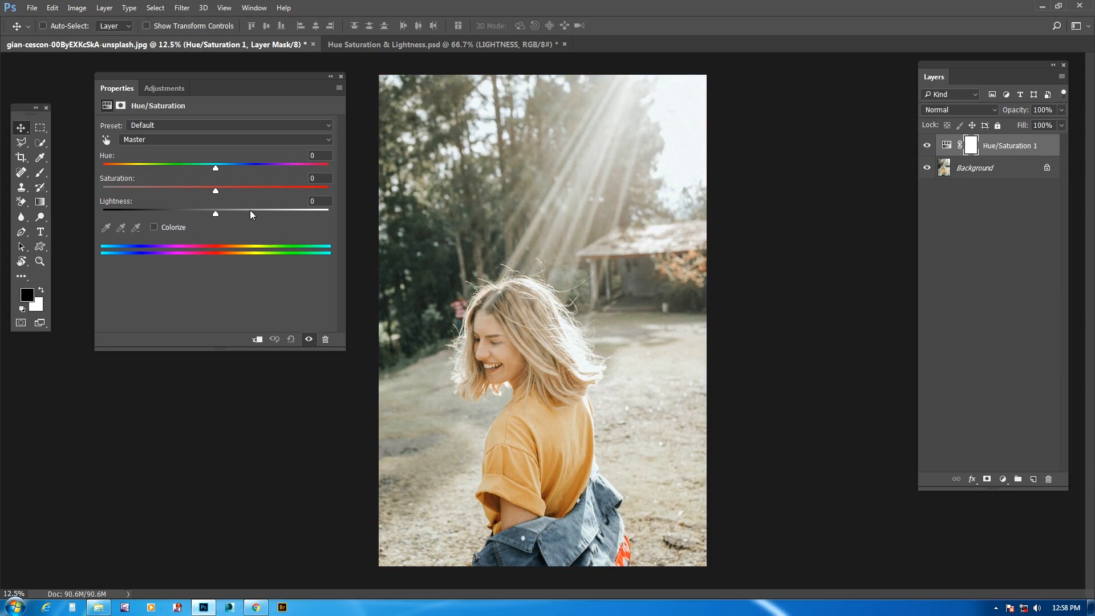
- Sample the shirt with the on-image adjustment tool to target the Yellows, and set their hue to -60
click(167, 139)
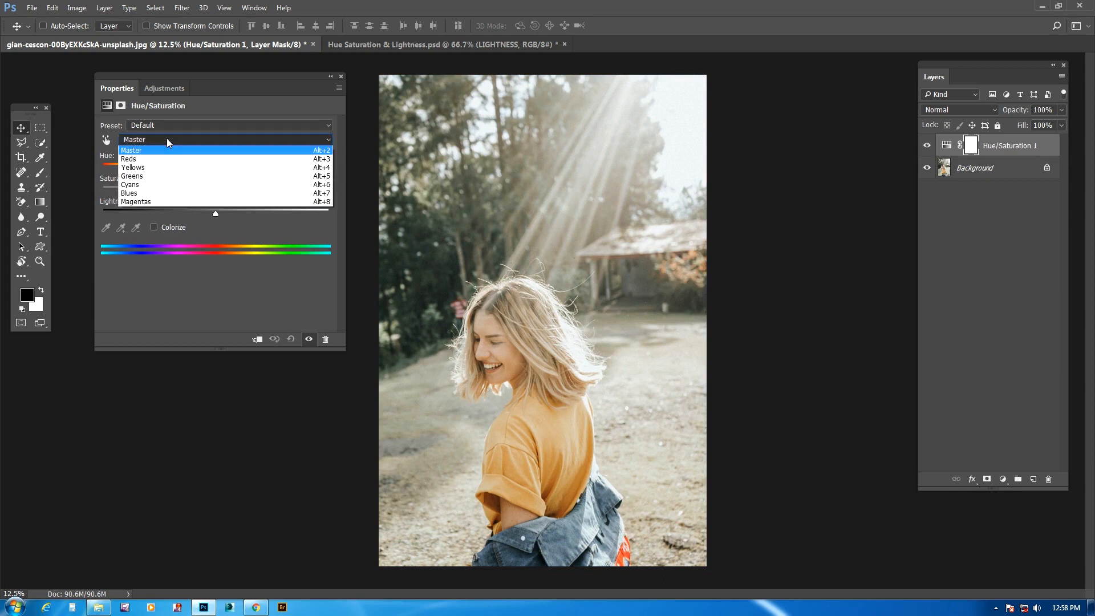
click(120, 150)
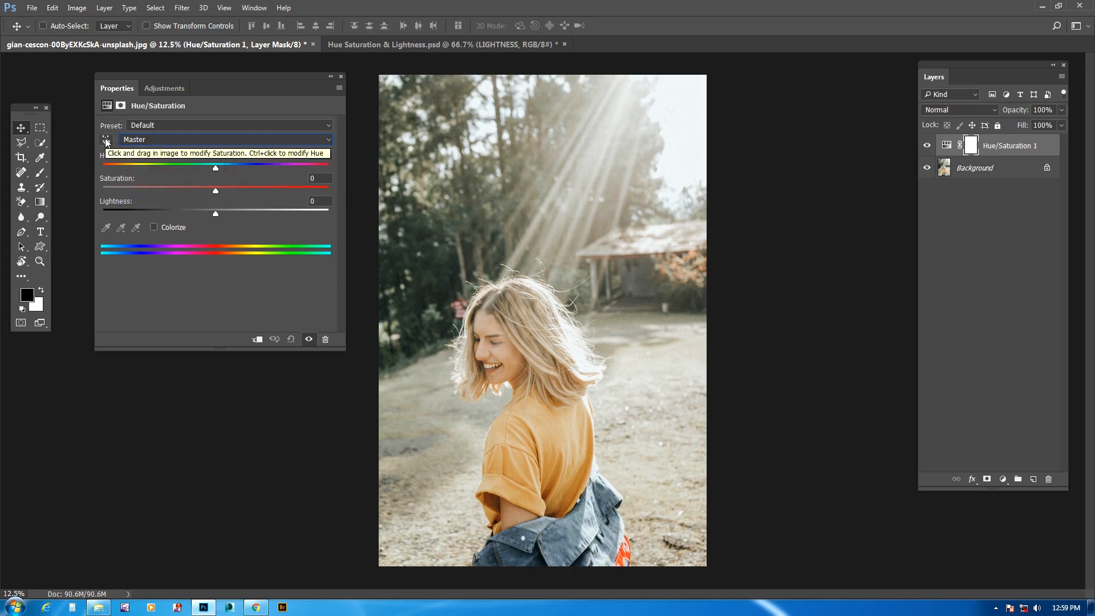
click(106, 139)
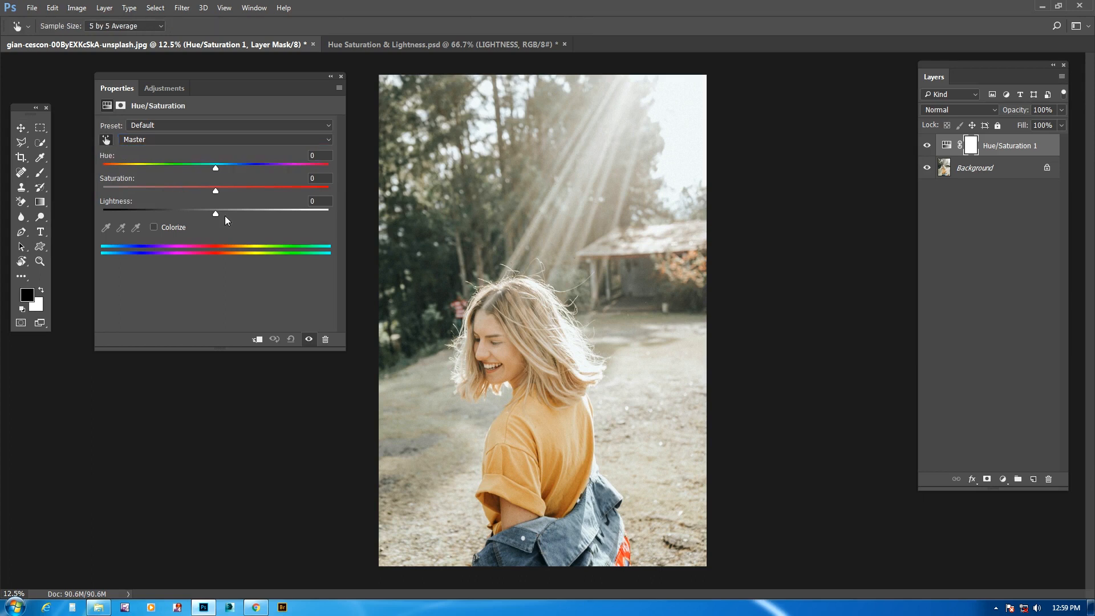
click(550, 427)
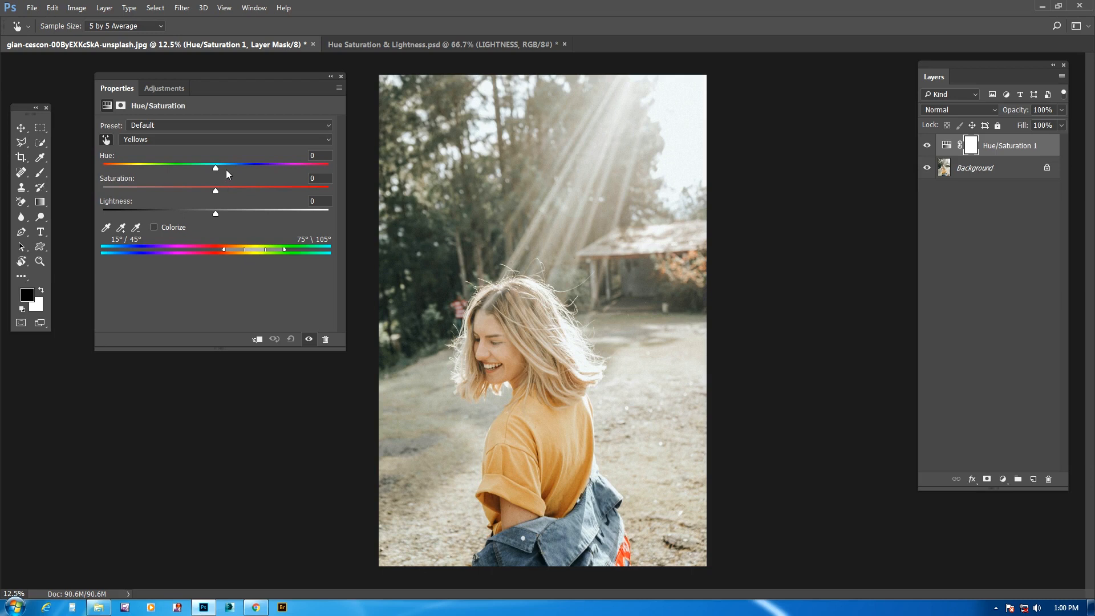
drag(217, 169, 158, 169)
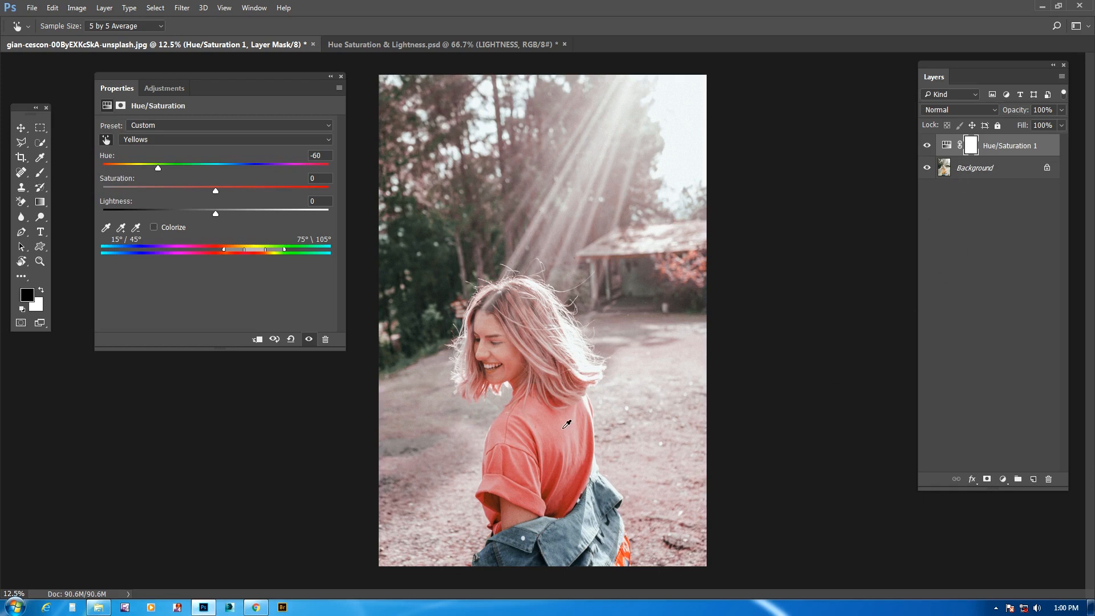
- Select the woman's shirt using the Quick Selection tool in add mode with a brush size of 300
drag(256, 78, 251, 72)
drag(40, 143, 100, 145)
click(100, 143)
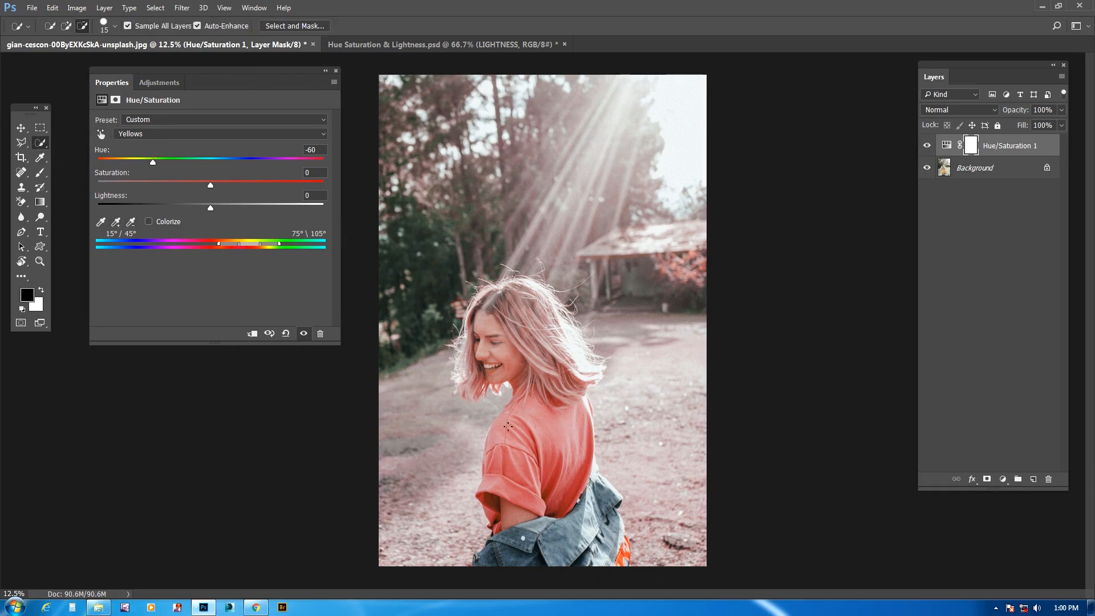
key(bracketright)
key(bracketright)
key(bracketright)
key(bracketright)
key(bracketright)
key(bracketright)
key(bracketright)
key(bracketright)
key(bracketright)
key(bracketright)
click(66, 26)
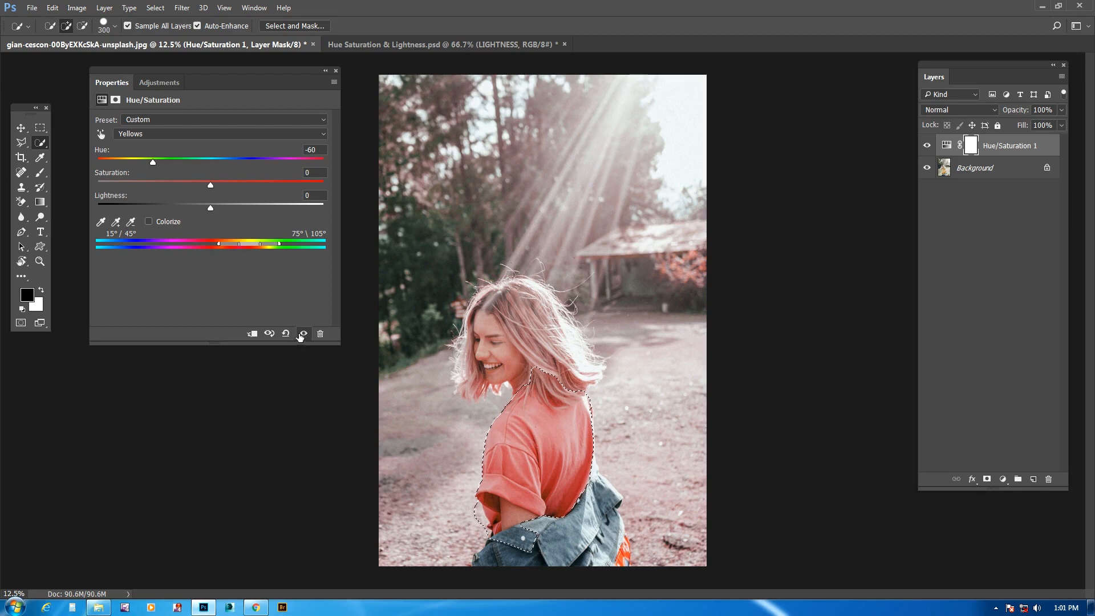
- Refine the shirt selection with the adjustment layer hidden, and show the layer again with its mask active
click(303, 334)
mouse_move(539, 405)
mouse_down()
mouse_move(498, 461)
mouse_move(497, 521)
mouse_move(535, 490)
mouse_move(566, 497)
mouse_move(574, 486)
mouse_move(578, 402)
mouse_move(546, 382)
mouse_move(526, 415)
mouse_up()
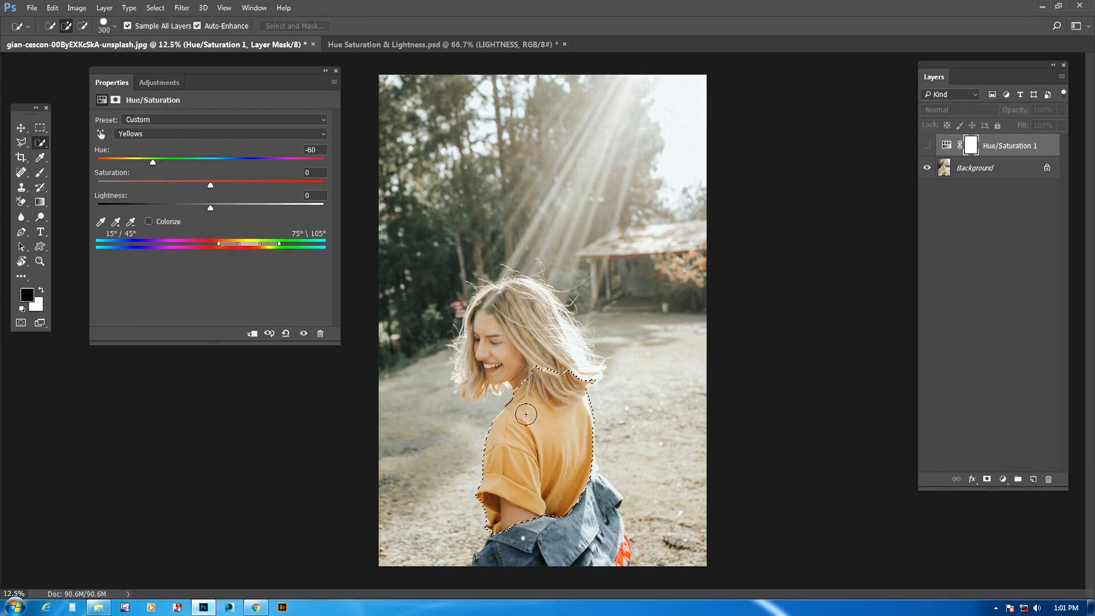
click(972, 146)
click(927, 145)
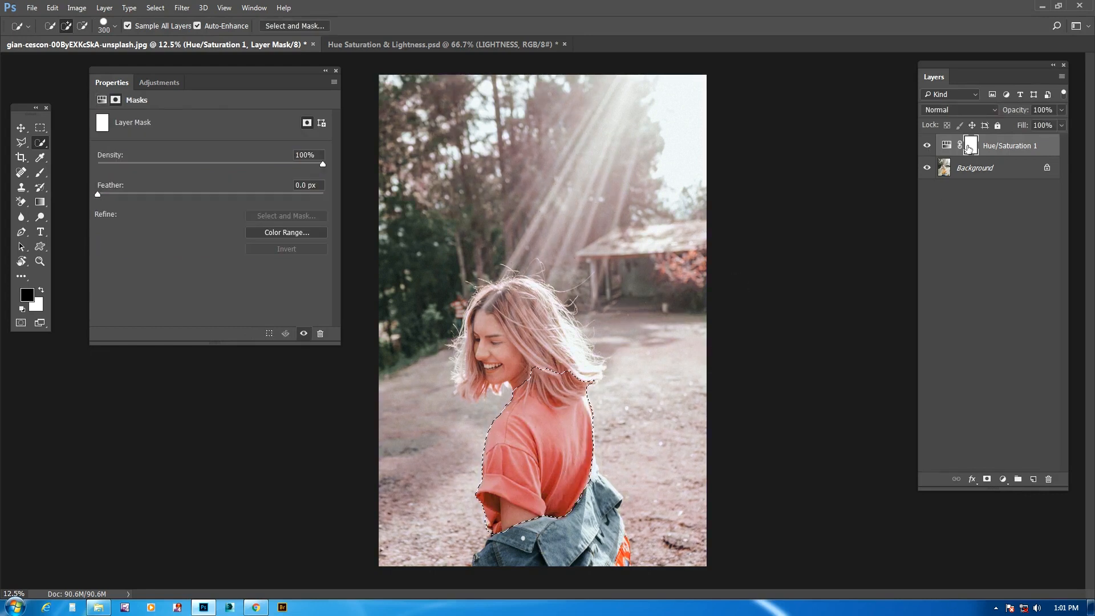
- Invert the shirt selection and fill the Hue/Saturation layer mask with black outside the shirt
key(i)
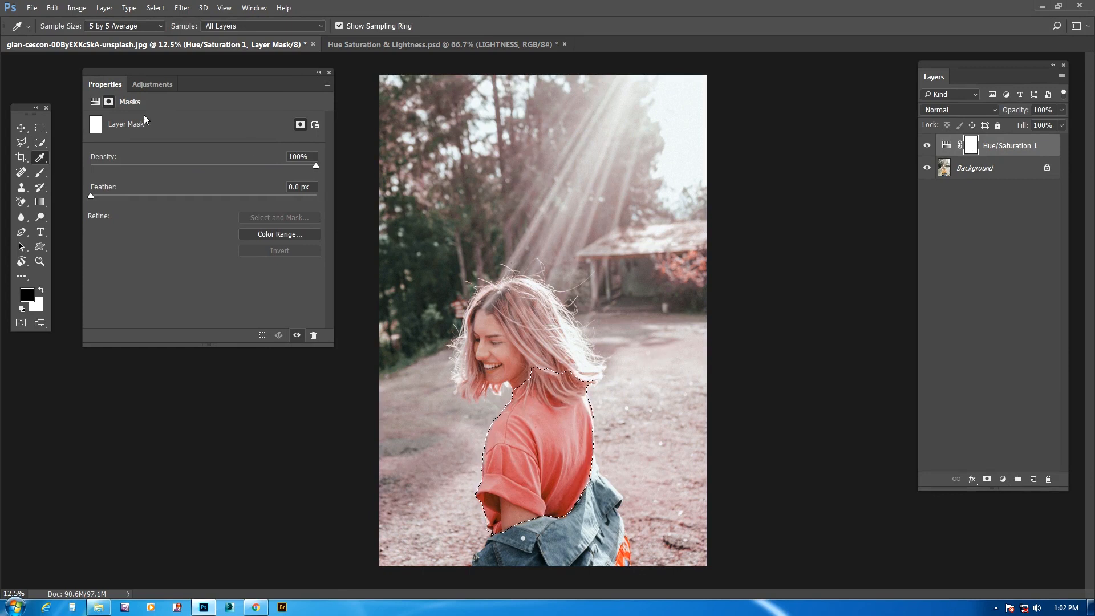
click(156, 7)
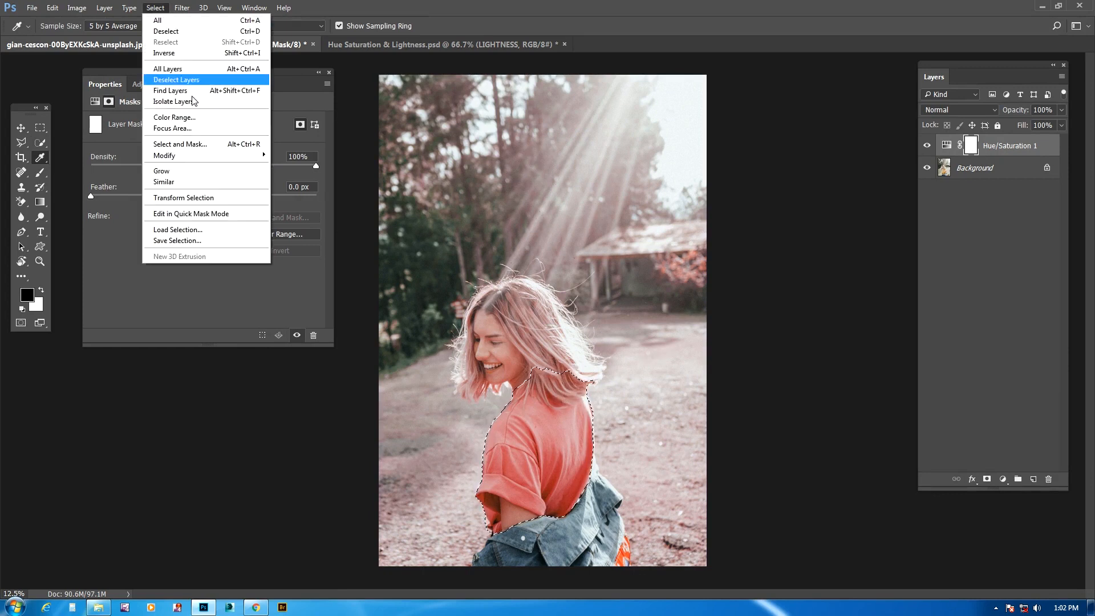
click(175, 53)
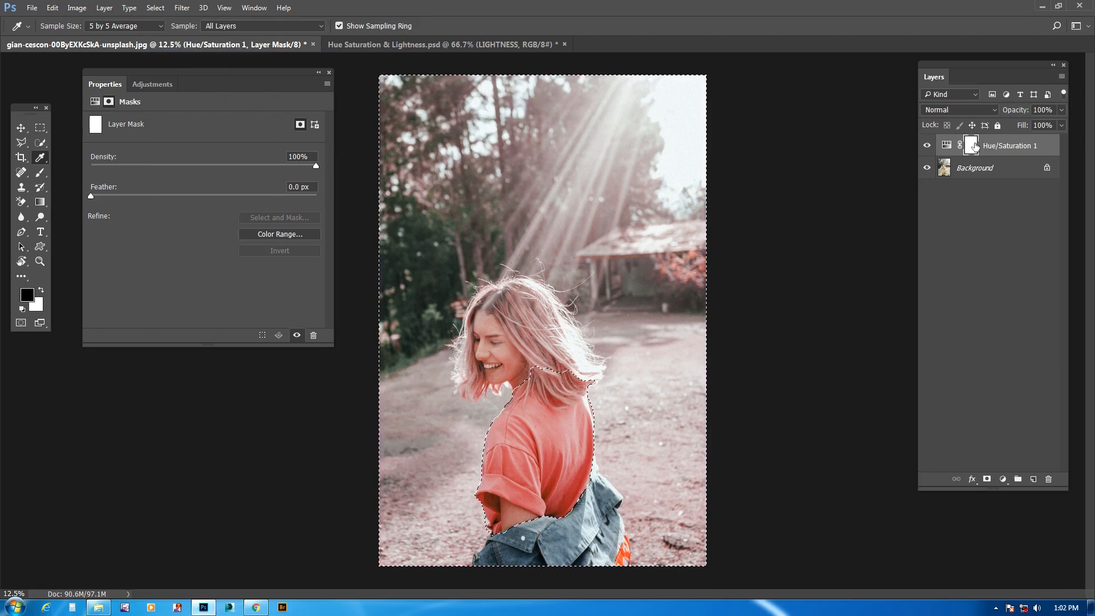
key(alt+BackSpace)
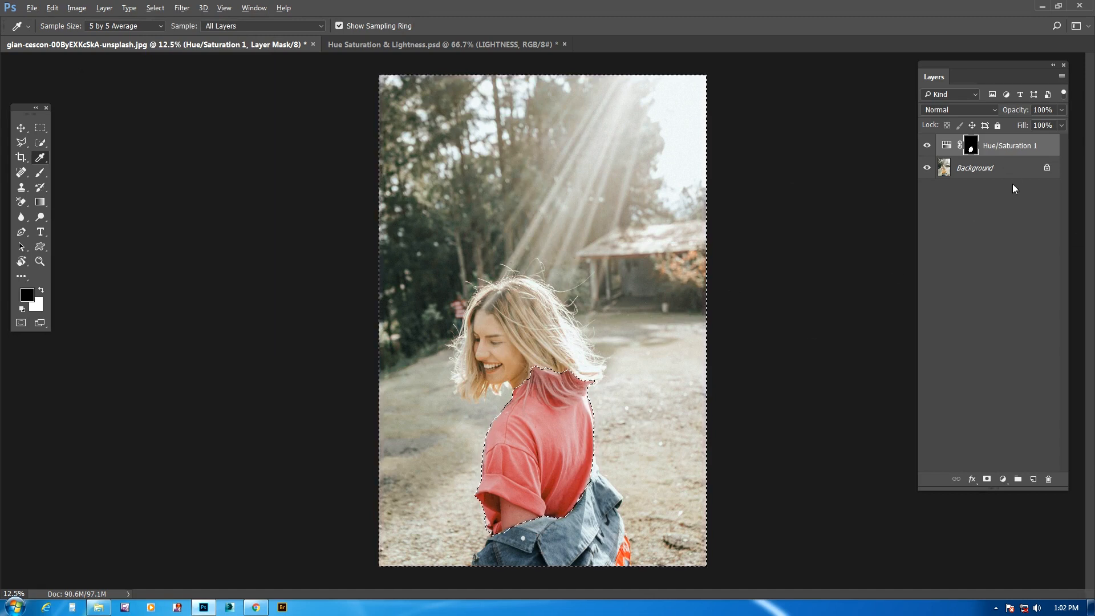
- Inspect the layer mask on its own, and examine the mask's edge around the collar and hair in the photo
alt+click(971, 146)
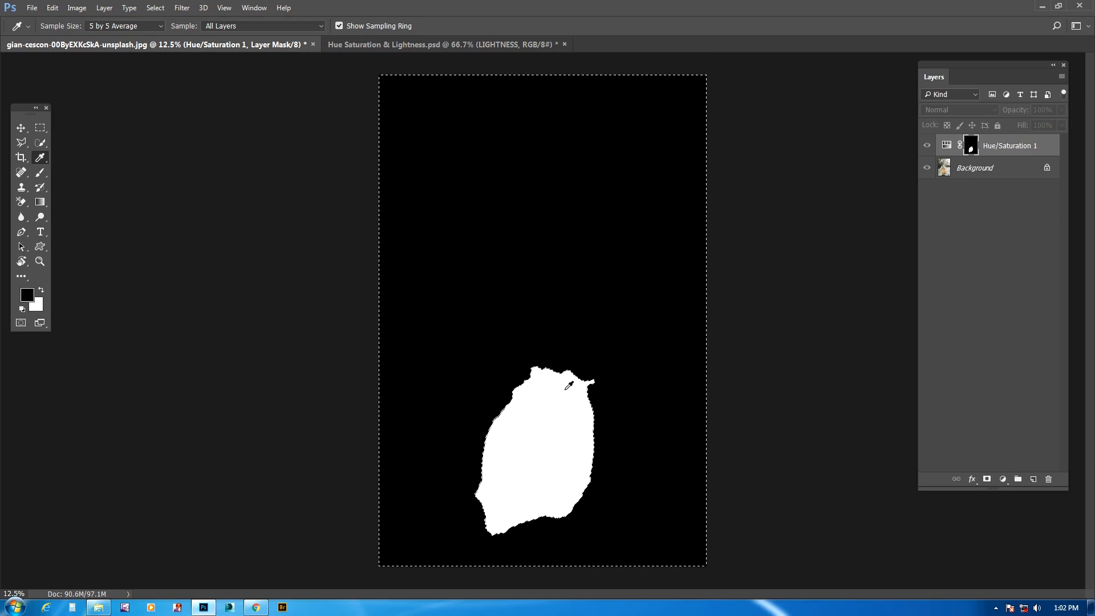
click(945, 147)
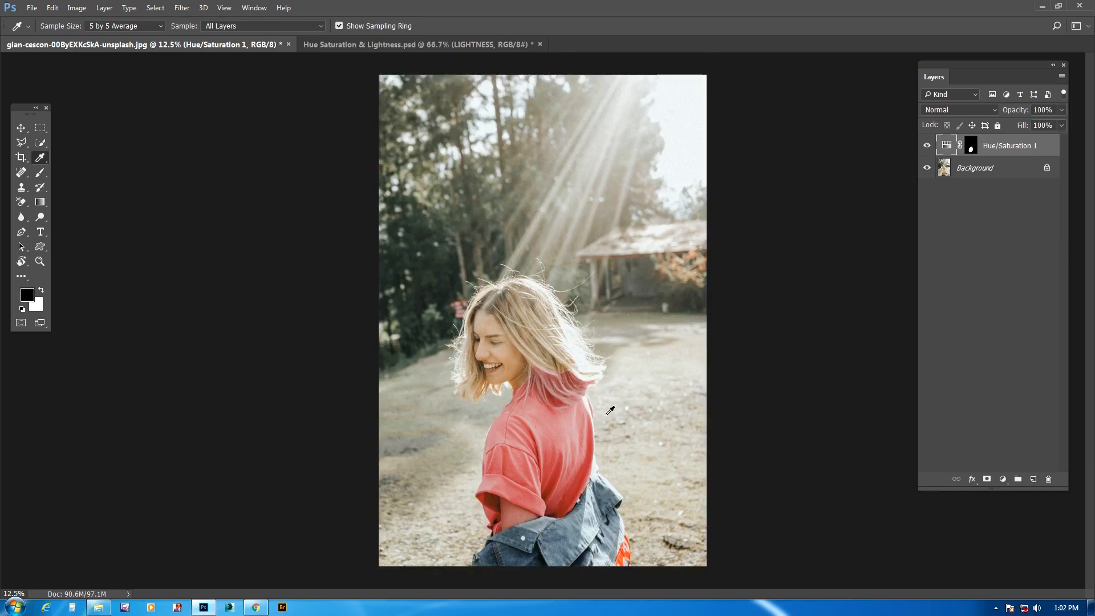
key(ctrl+plus)
key(ctrl+plus)
key(ctrl+plus)
drag(496, 432, 550, 220)
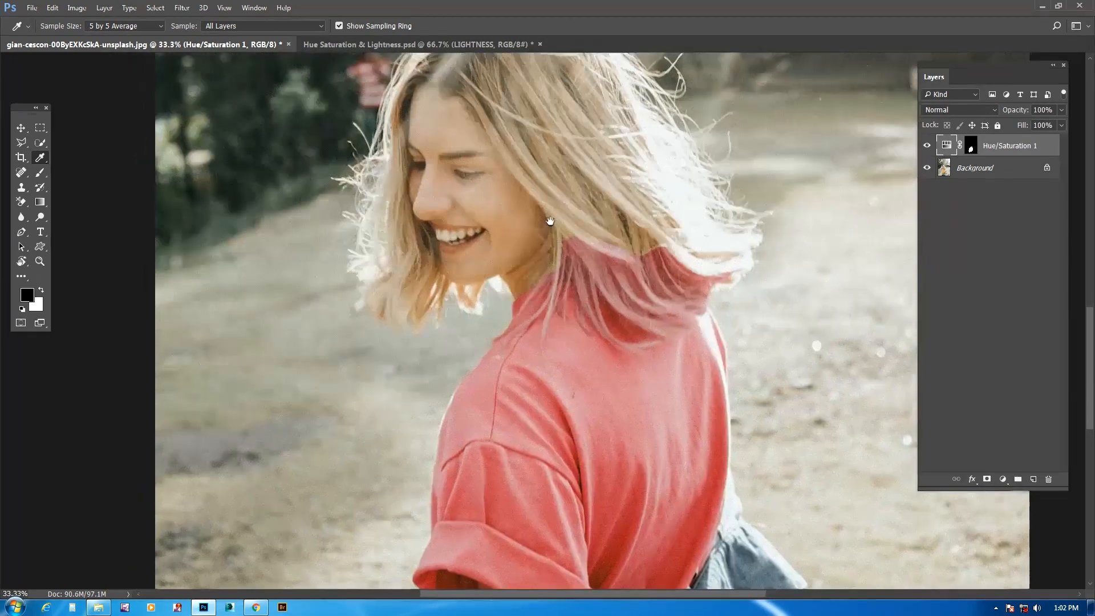
- Show the Hue/Saturation layer's settings for the Yellows range and examine the tinted arm below the sleeve
double_click(946, 147)
click(219, 135)
click(179, 166)
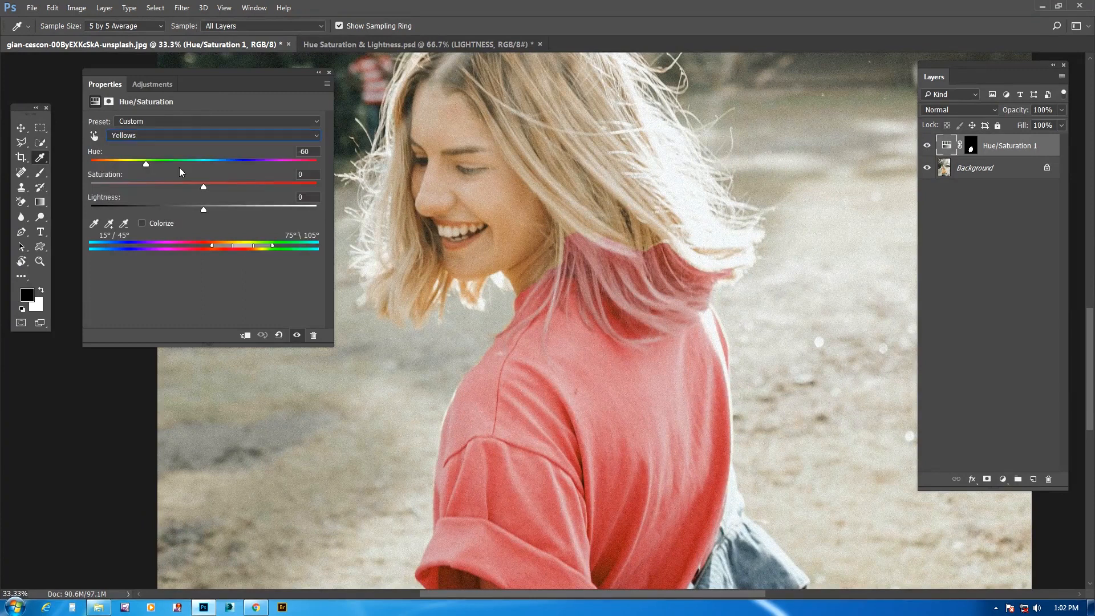
drag(569, 386, 609, 280)
key(ctrl+minus)
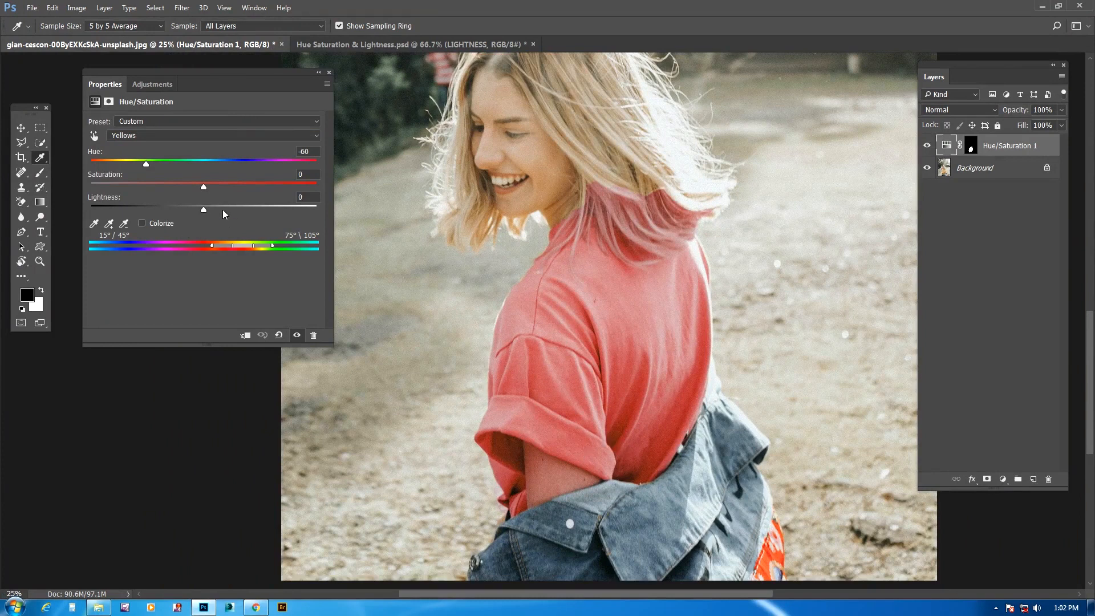
key(w)
key(bracketleft)
key(bracketleft)
key(bracketleft)
key(bracketleft)
key(bracketleft)
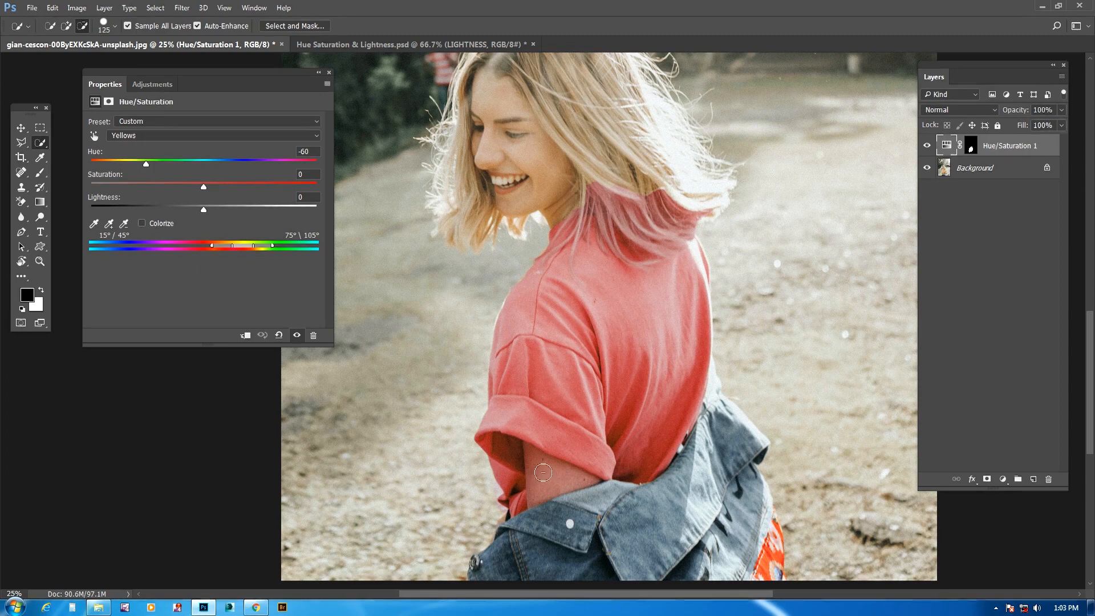
- Paint black on the Hue/Saturation layer mask over the woman's bare arm below the sleeve, using the Brush tool at size 70
key(ctrl+backslash)
key(b)
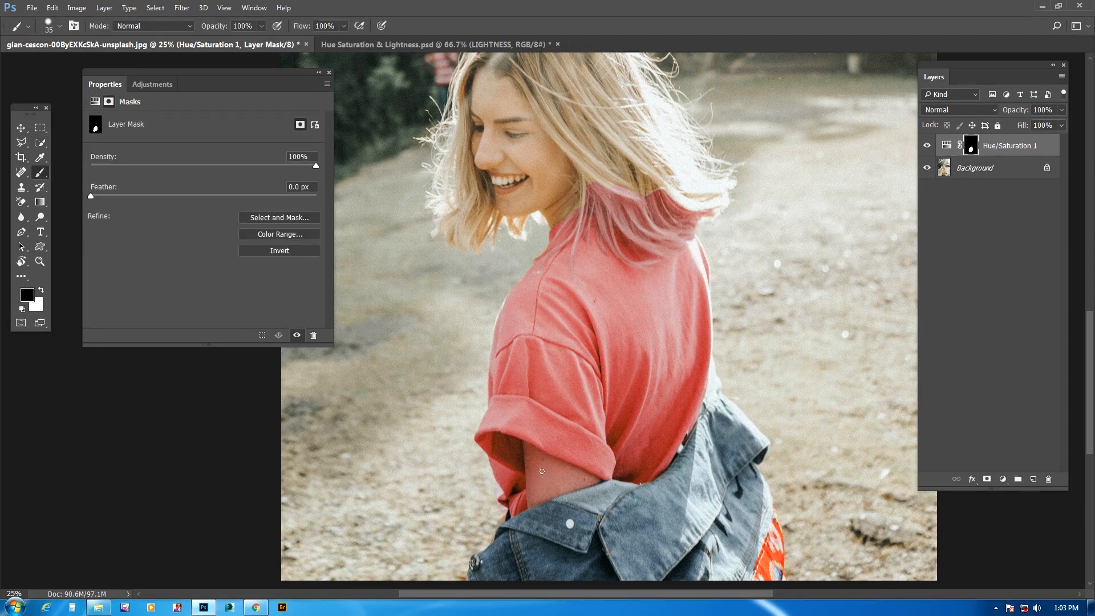
key(bracketright)
key(bracketright)
key(bracketright)
key(bracketright)
key(bracketright)
key(bracketright)
key(bracketright)
key(bracketright)
key(bracketright)
key(bracketright)
key(bracketleft)
key(bracketleft)
key(bracketleft)
key(bracketleft)
key(bracketleft)
key(bracketleft)
key(bracketleft)
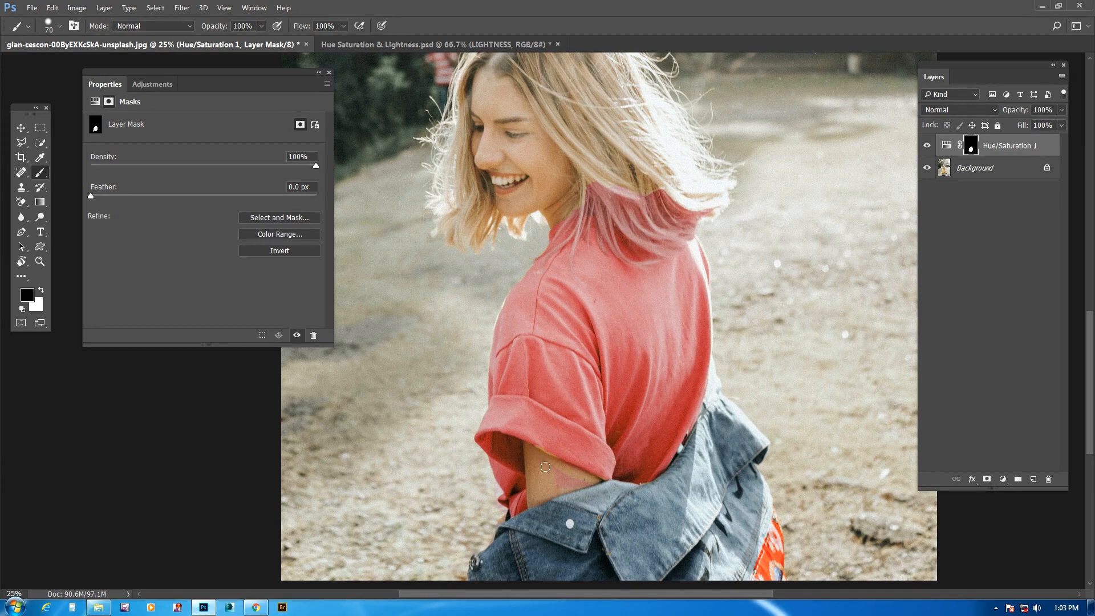
- Paint black on the mask over the tinted hair falling behind the collar, using a brush size of 90
drag(642, 280, 622, 397)
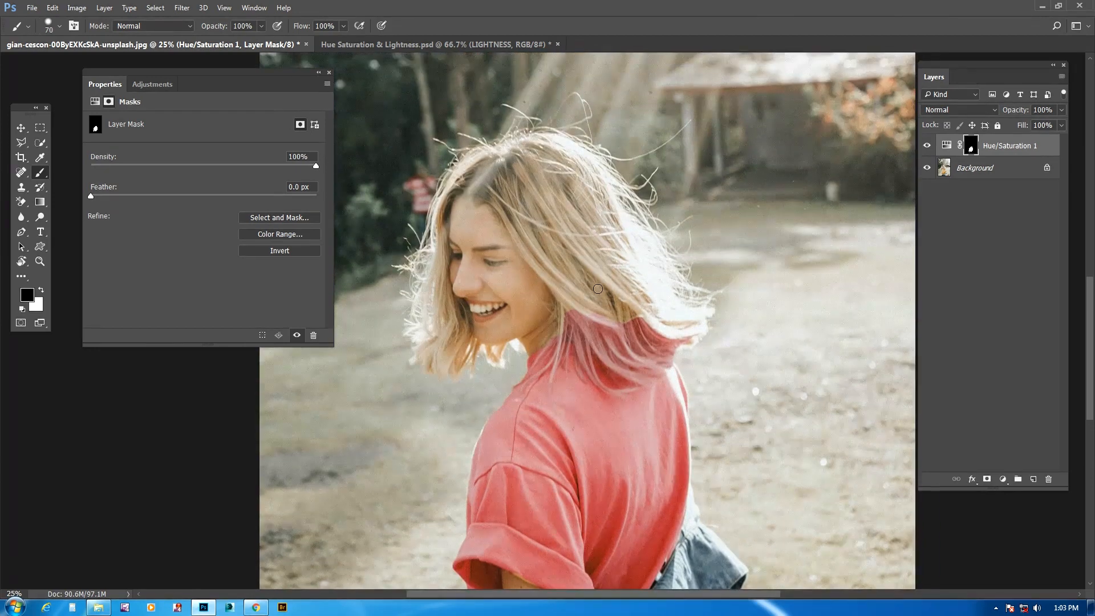
key(bracketright)
key(bracketright)
key(bracketright)
key(bracketright)
key(bracketleft)
key(bracketleft)
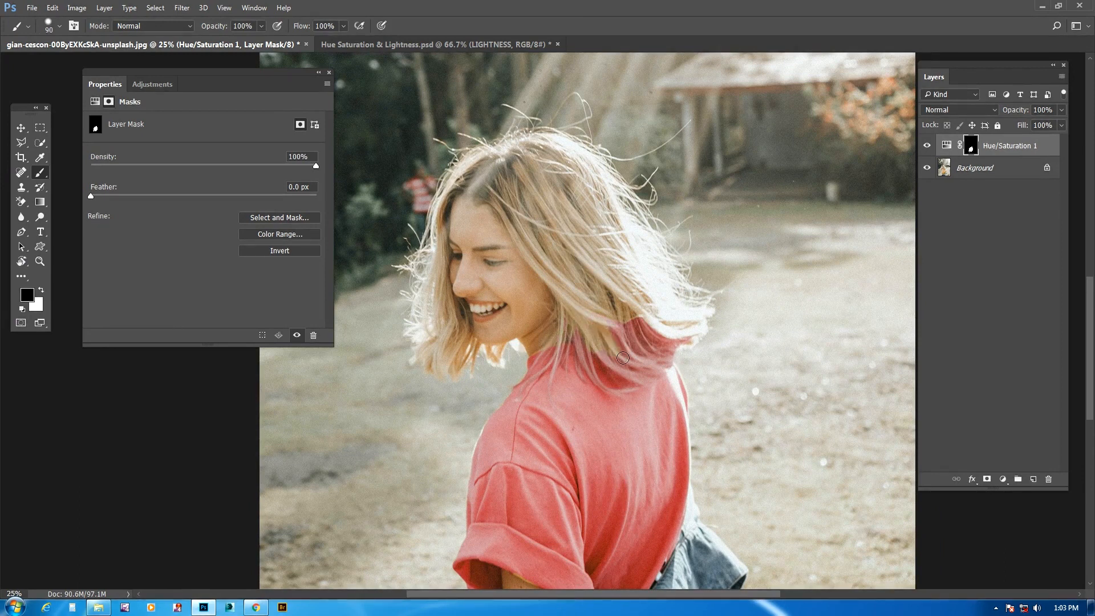
mouse_move(618, 328)
mouse_down()
mouse_move(647, 328)
mouse_move(644, 320)
mouse_move(632, 345)
mouse_move(689, 340)
mouse_move(673, 343)
mouse_up()
- Mask out the remaining tinted hair tips along the collar with a brush size of 70, and make white the foreground colour
key(bracketleft)
key(bracketleft)
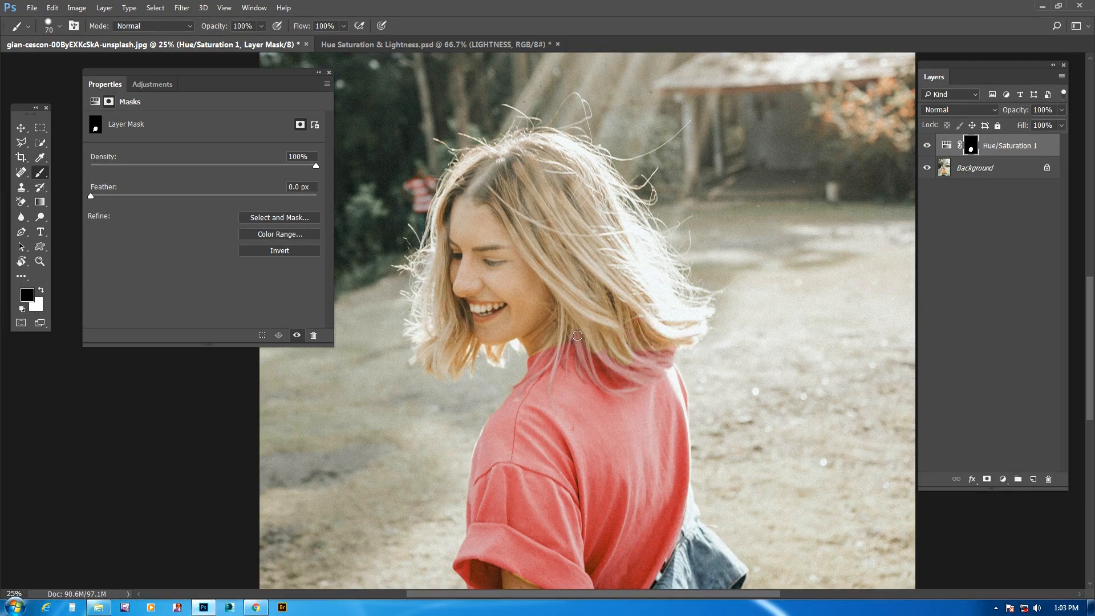
mouse_move(591, 365)
mouse_down()
mouse_move(630, 377)
mouse_move(625, 353)
mouse_move(656, 370)
mouse_move(678, 352)
mouse_up()
key(x)
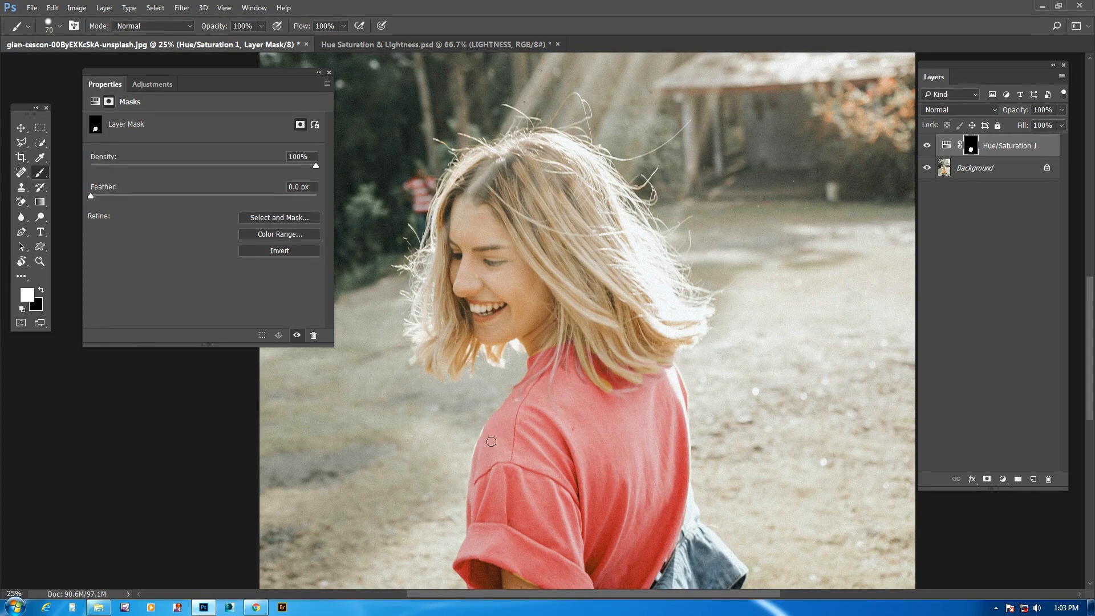
- Return to the Hue/Saturation settings with the whole photo in view and choose the Yellows range
key(ctrl+minus)
key(ctrl+minus)
key(ctrl+minus)
click(95, 101)
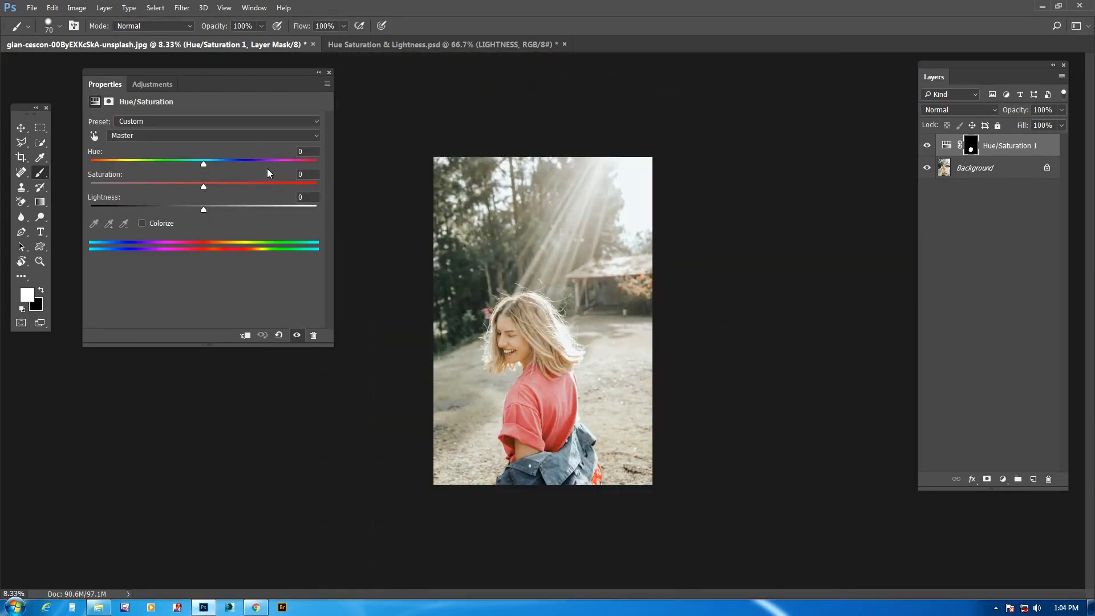
drag(239, 84, 258, 101)
click(222, 146)
click(183, 174)
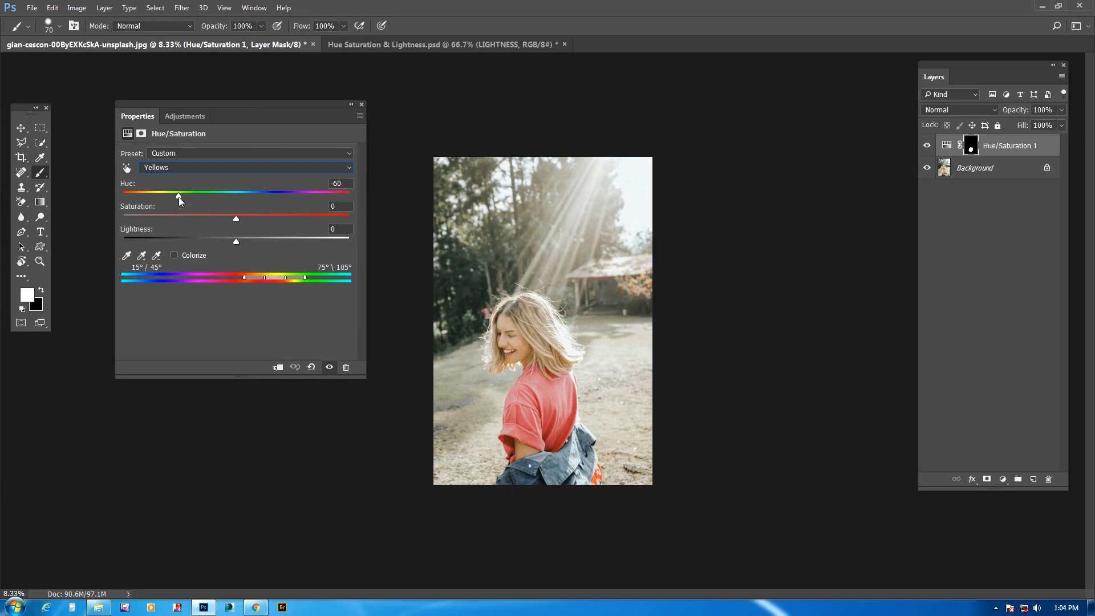
- Try purple, pink and orange shirt colours with Yellows hues of -150, -107 and -7 and saturations of -32, -56 and -3
drag(236, 219, 264, 220)
drag(255, 219, 225, 222)
drag(179, 196, 133, 205)
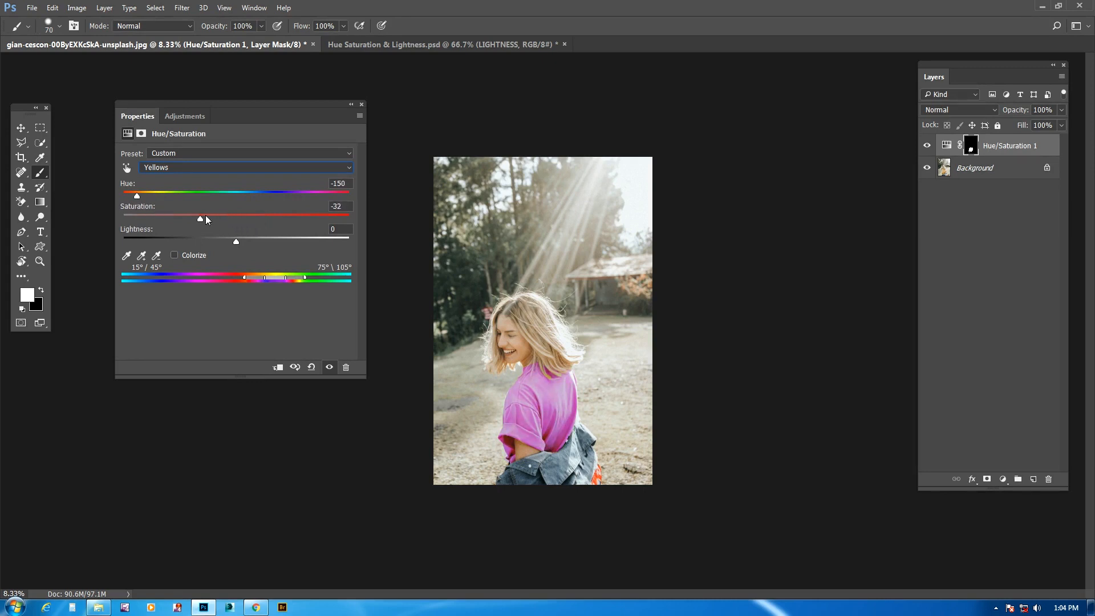
drag(137, 196, 157, 197)
drag(218, 107, 243, 105)
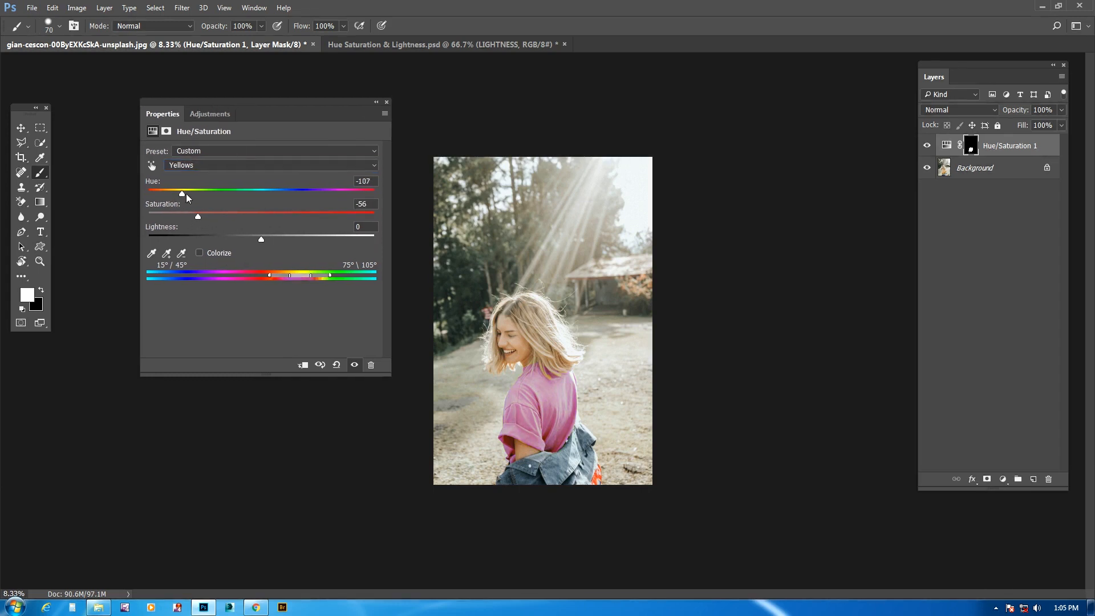
drag(183, 195, 254, 194)
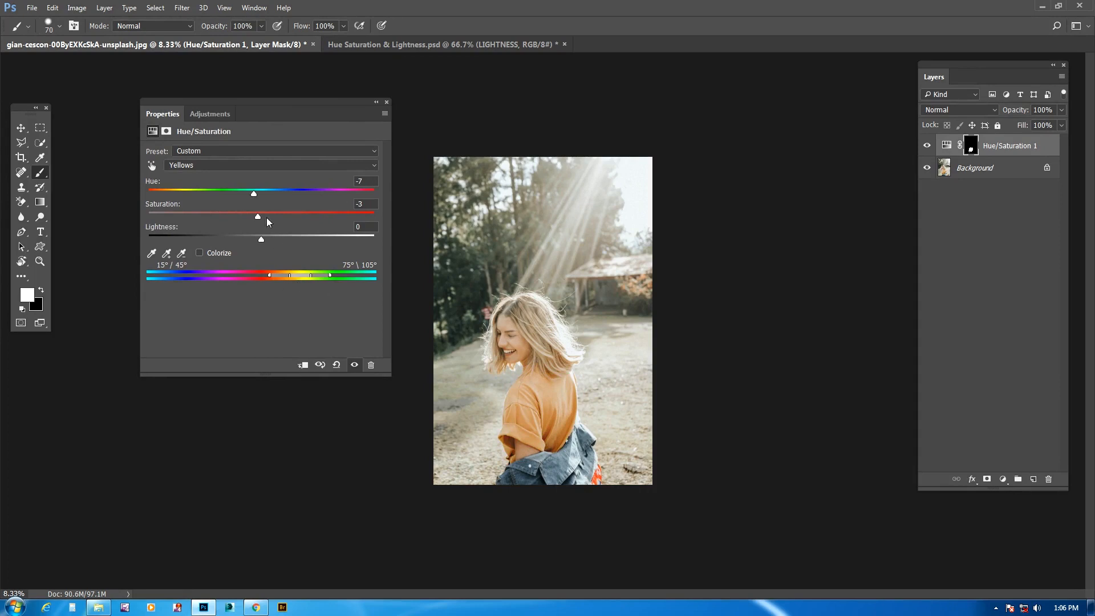
- Vary the Yellows hue and saturation through further shirt colours, finishing on a coral red shirt
drag(253, 194, 134, 196)
drag(257, 217, 288, 217)
drag(151, 195, 267, 218)
drag(328, 194, 206, 194)
- Compare the photo with and without the Hue/Saturation adjustment by hiding the layer and showing it again
click(927, 146)
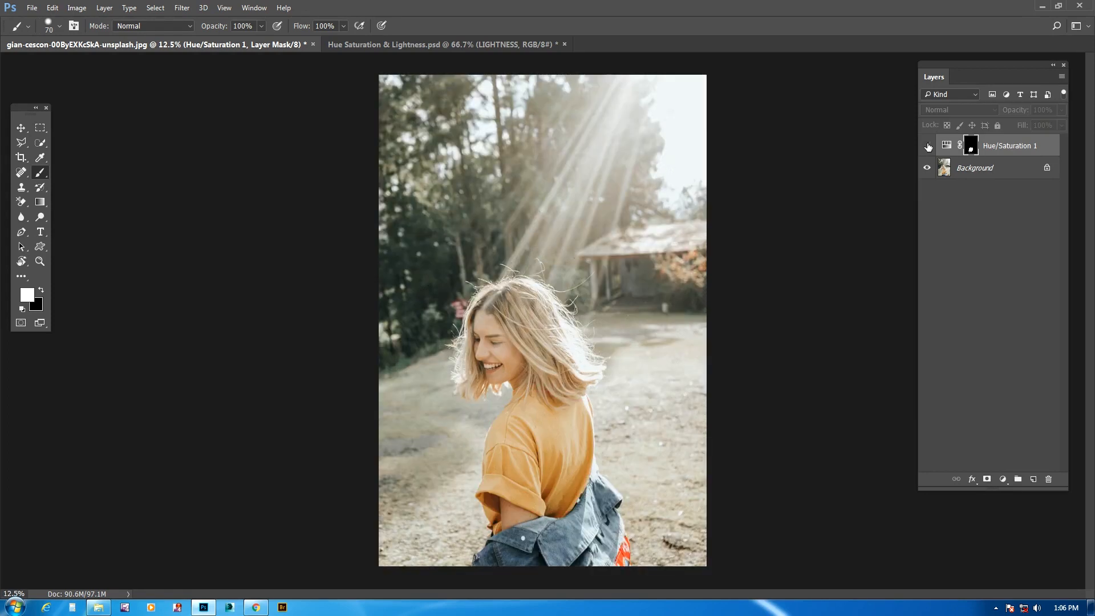
click(927, 146)
key(ctrl+minus)
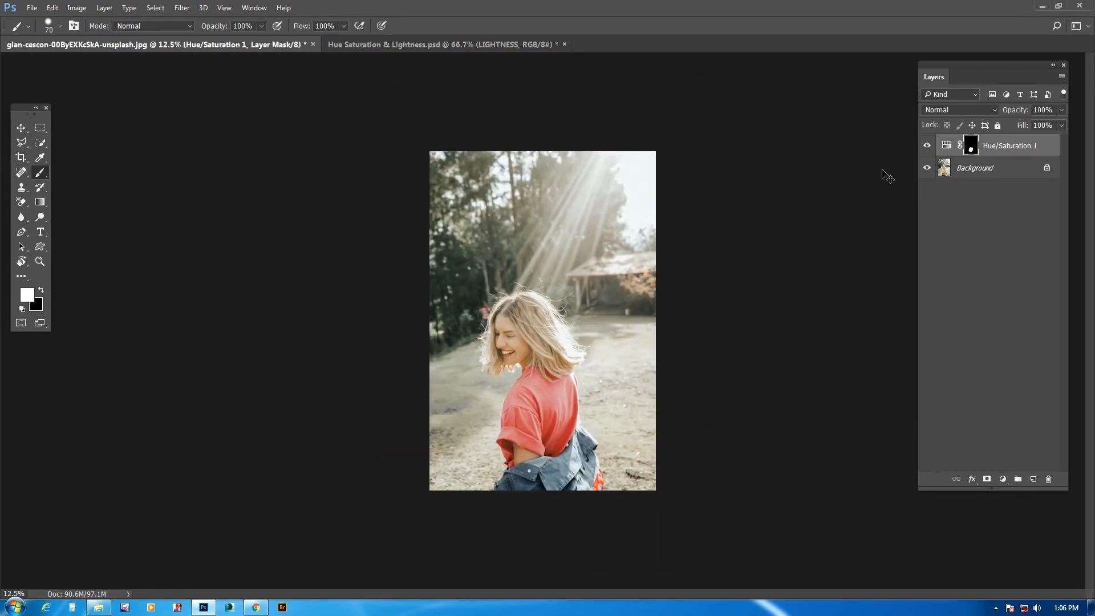